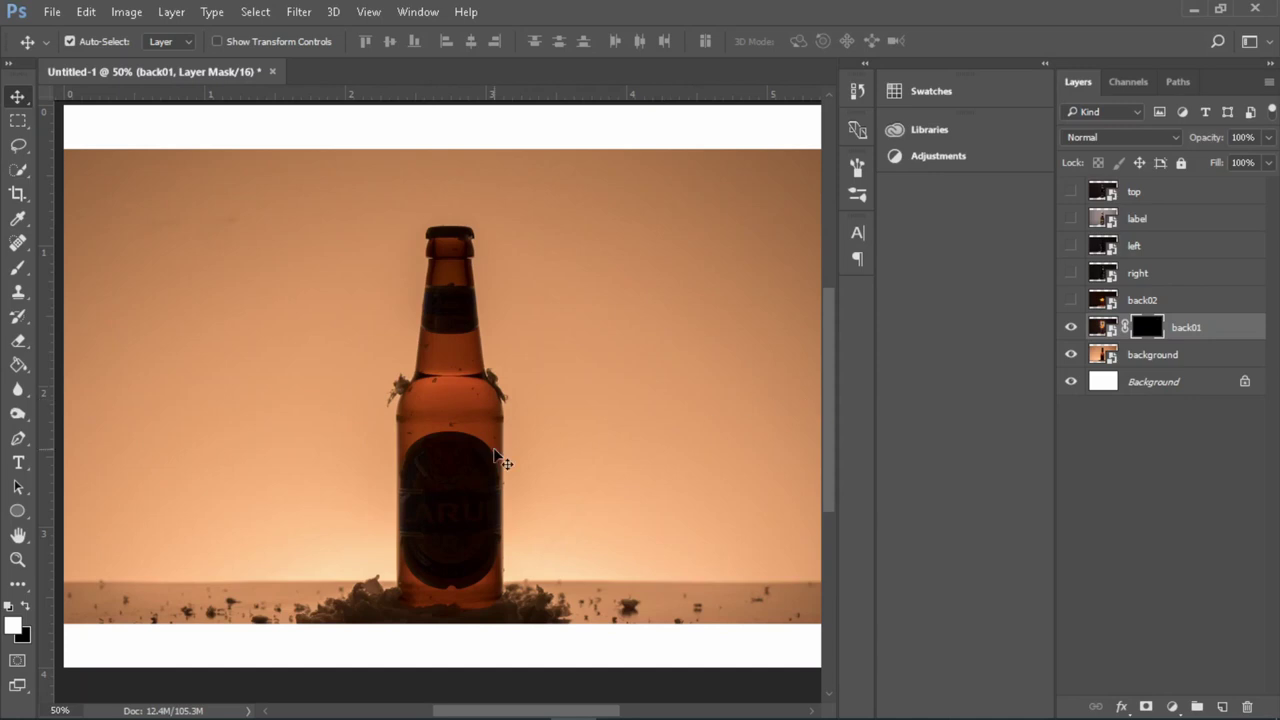
Step: Paint white on the back01 mask to reveal the glowing neck and shoulder of the bottle, and set the layer to Lighten
{"action": "key", "text": "b"}
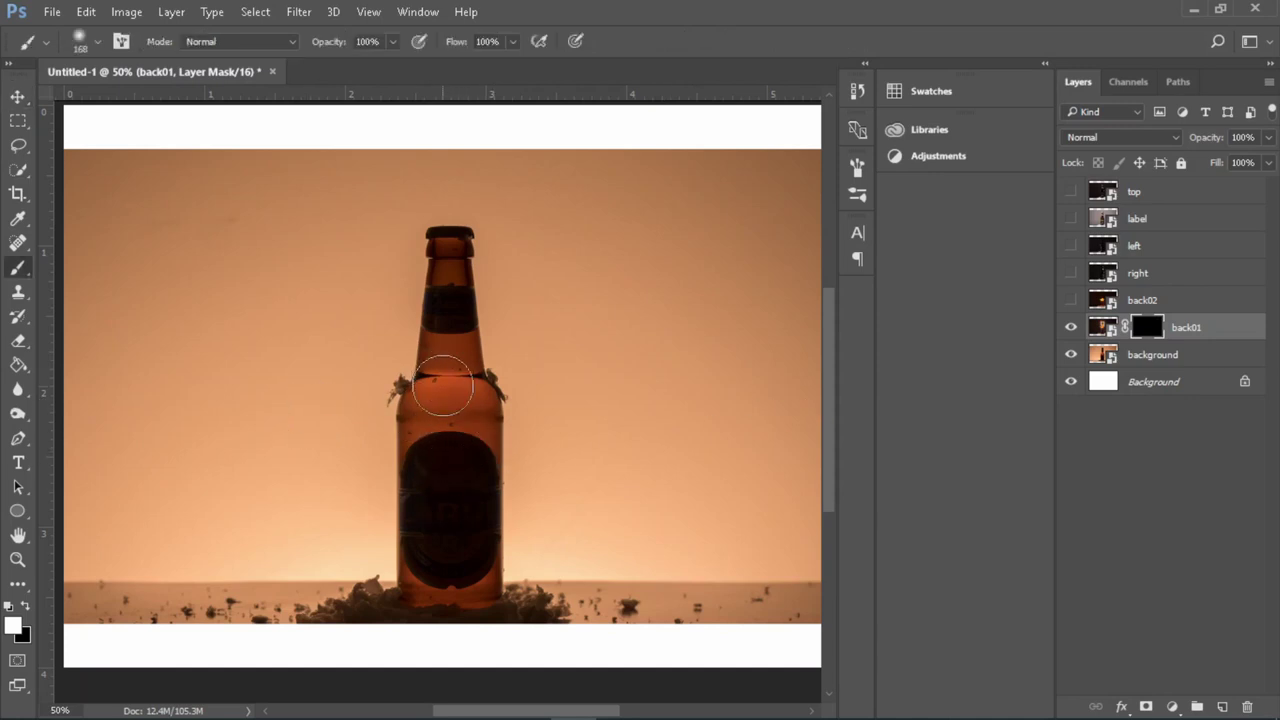
{"action": "left_click_drag", "start_coordinate": [444, 392], "coordinate": [448, 411]}
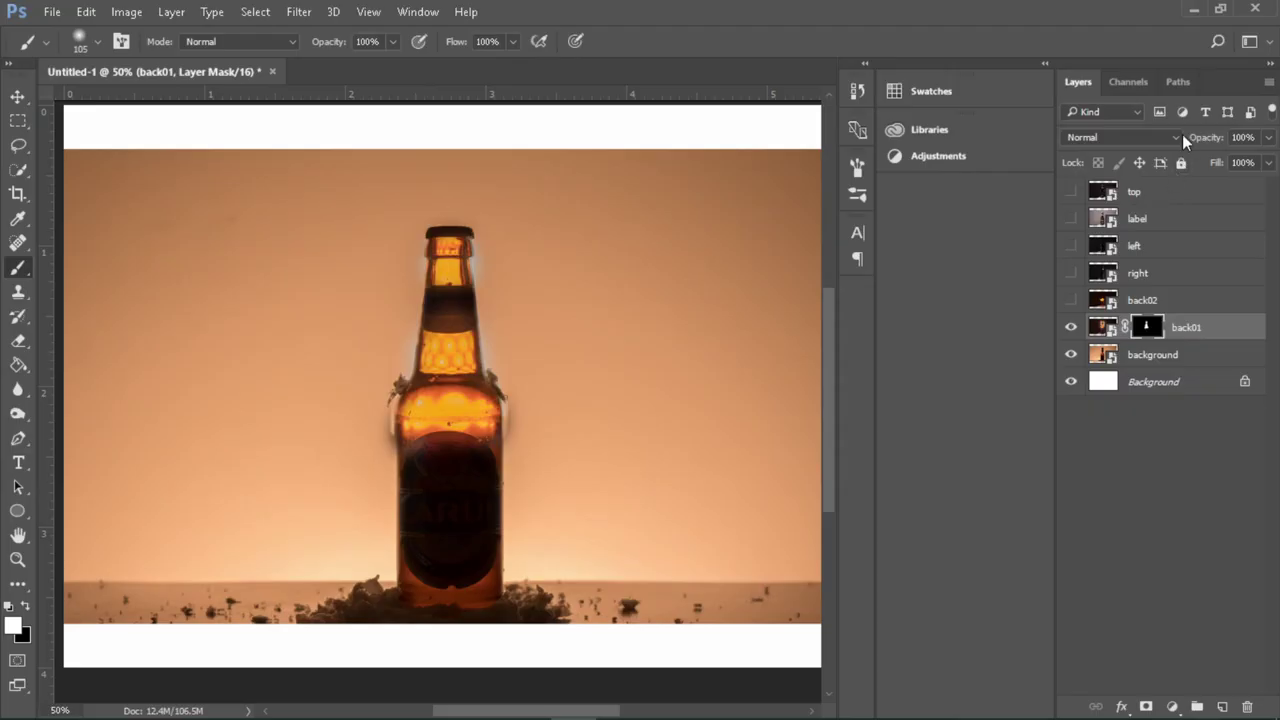
{"action": "left_click", "coordinate": [1172, 138]}
{"action": "left_click", "coordinate": [1089, 256]}
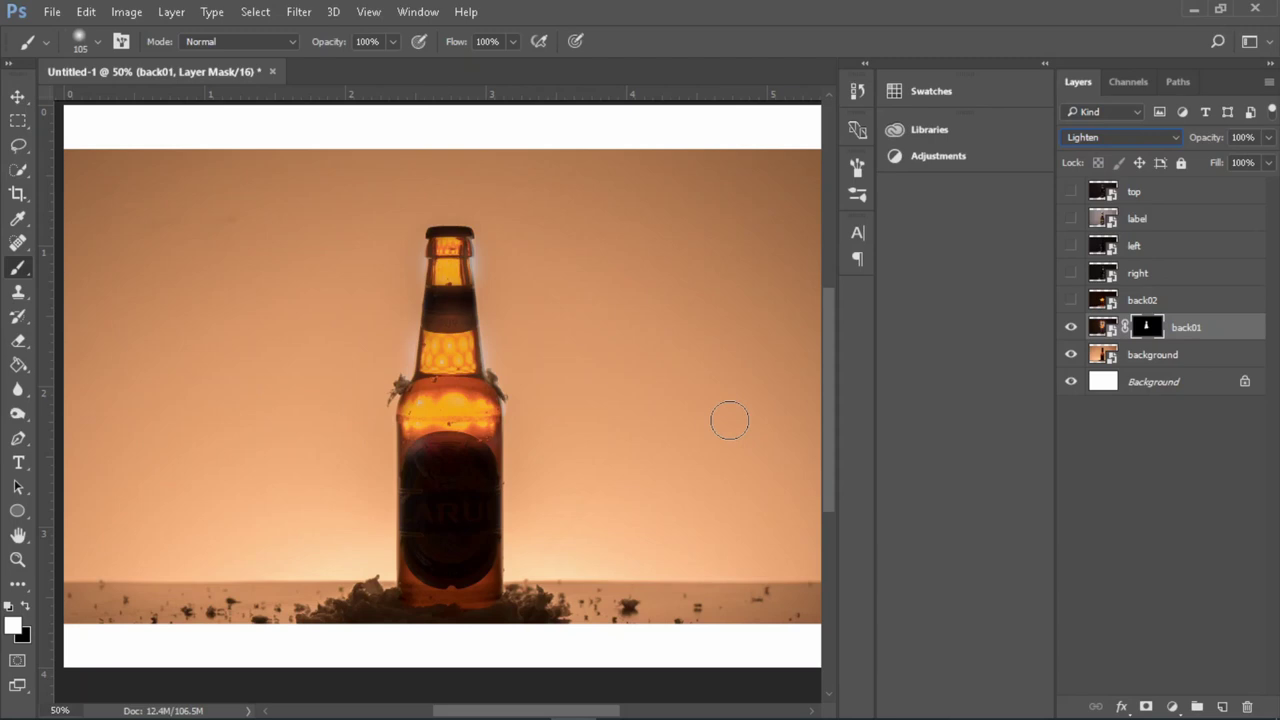
Step: Show the back02 layer and give it a black layer mask
{"action": "left_click", "coordinate": [1071, 301]}
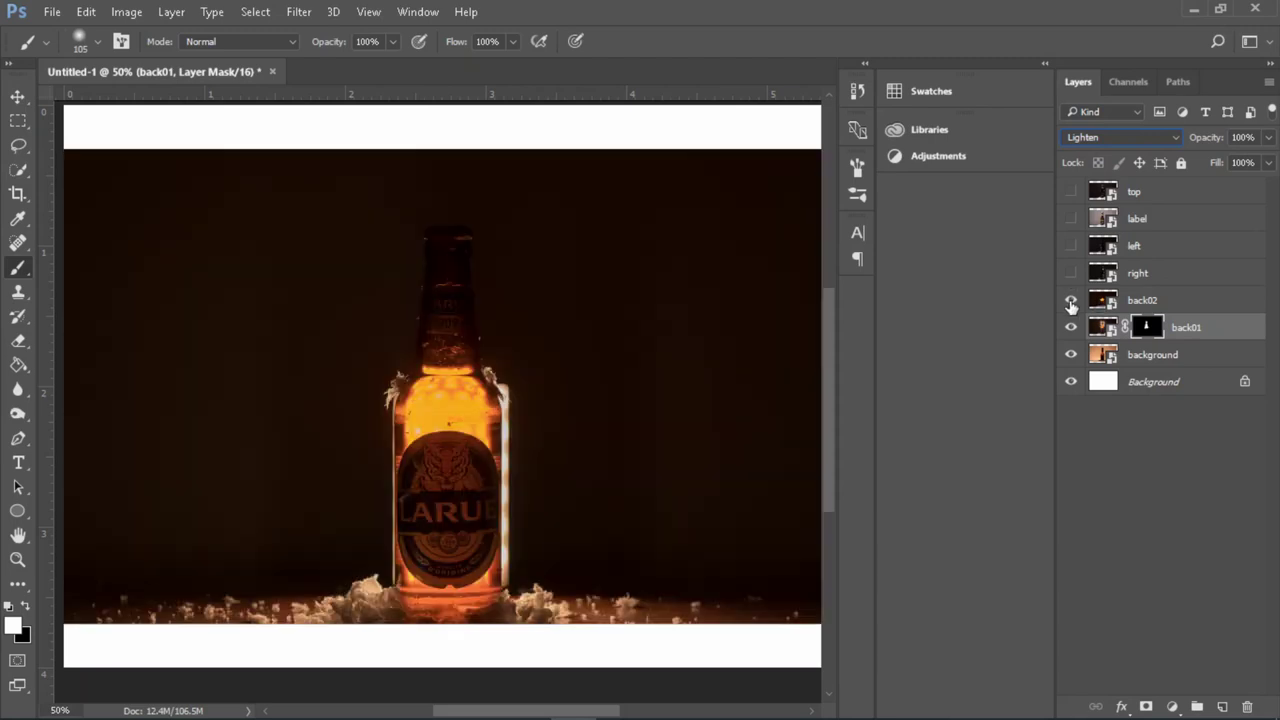
{"action": "left_click", "coordinate": [1147, 305]}
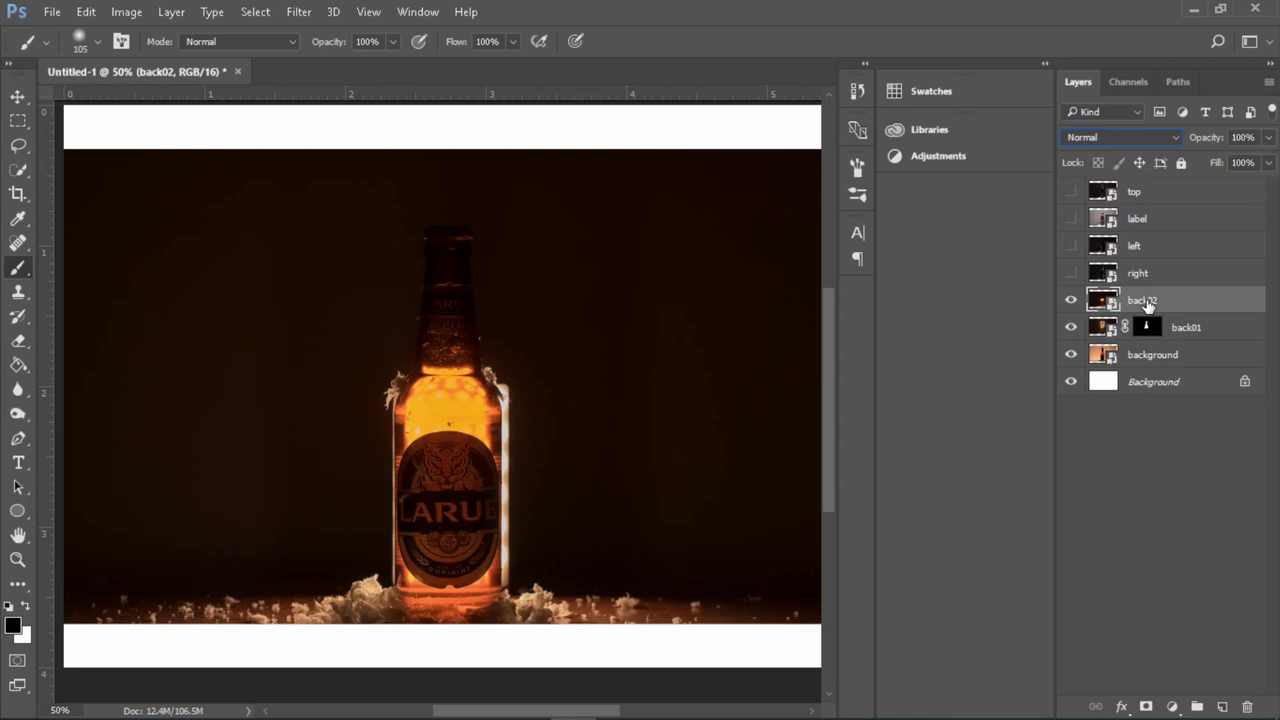
{"action": "left_click", "coordinate": [1146, 706]}
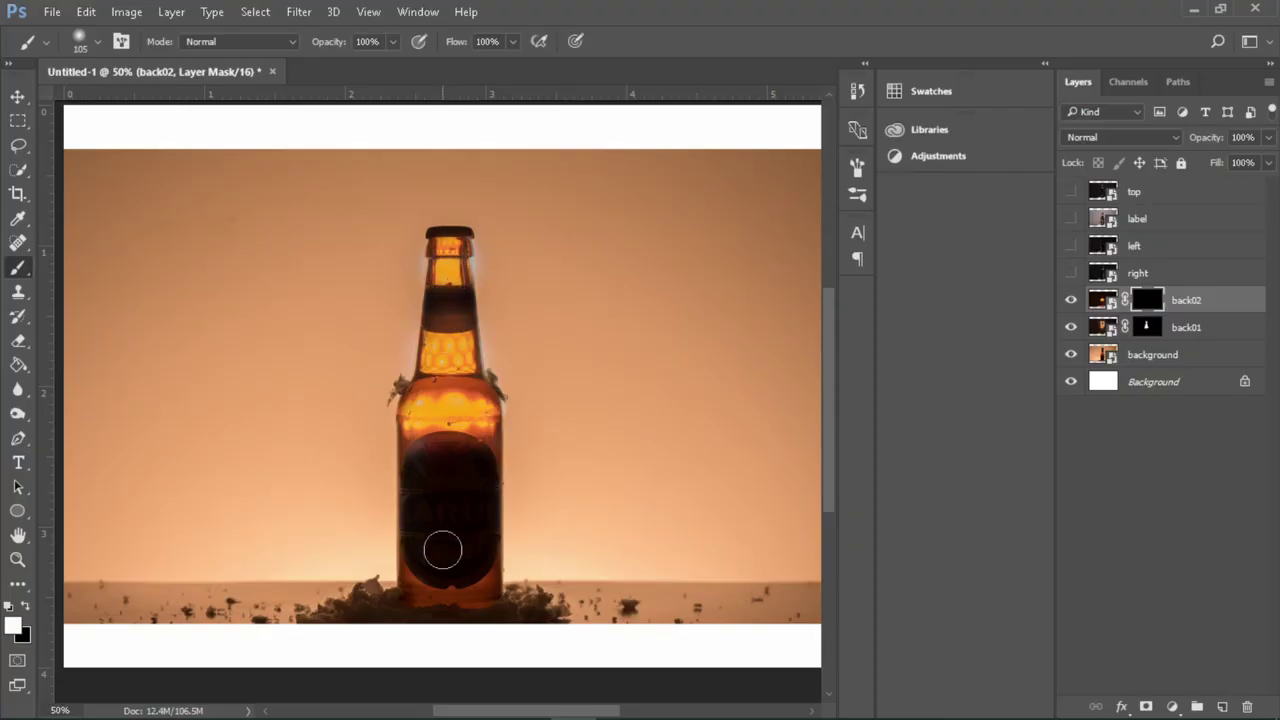
Step: Paint the back02 mask to reveal the glowing bottle base and shoulder, trim the excess with black, and set the layer to Lighten
{"action": "mouse_move", "coordinate": [443, 546]}
{"action": "left_mouse_down"}
{"action": "mouse_move", "coordinate": [455, 588]}
{"action": "mouse_move", "coordinate": [489, 583]}
{"action": "mouse_move", "coordinate": [487, 599]}
{"action": "mouse_move", "coordinate": [420, 601]}
{"action": "mouse_move", "coordinate": [406, 576]}
{"action": "mouse_move", "coordinate": [406, 610]}
{"action": "mouse_move", "coordinate": [512, 604]}
{"action": "left_mouse_up"}
{"action": "key", "text": "x"}
{"action": "mouse_move", "coordinate": [405, 378]}
{"action": "left_mouse_down"}
{"action": "mouse_move", "coordinate": [435, 329]}
{"action": "mouse_move", "coordinate": [466, 379]}
{"action": "left_mouse_up"}
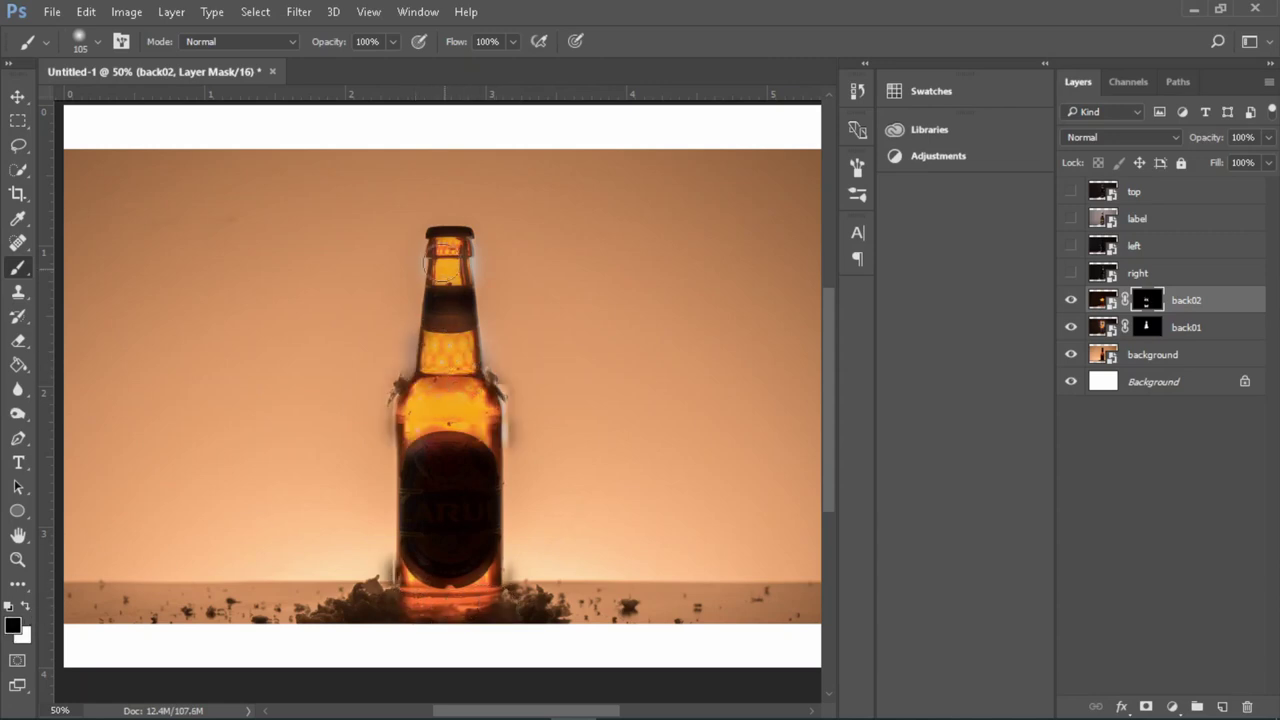
{"action": "left_click_drag", "start_coordinate": [456, 261], "coordinate": [452, 238]}
{"action": "mouse_move", "coordinate": [425, 405]}
{"action": "left_mouse_down"}
{"action": "mouse_move", "coordinate": [453, 385]}
{"action": "mouse_move", "coordinate": [484, 398]}
{"action": "mouse_move", "coordinate": [489, 424]}
{"action": "mouse_move", "coordinate": [474, 520]}
{"action": "mouse_move", "coordinate": [412, 576]}
{"action": "left_mouse_up"}
{"action": "left_click", "coordinate": [1120, 137]}
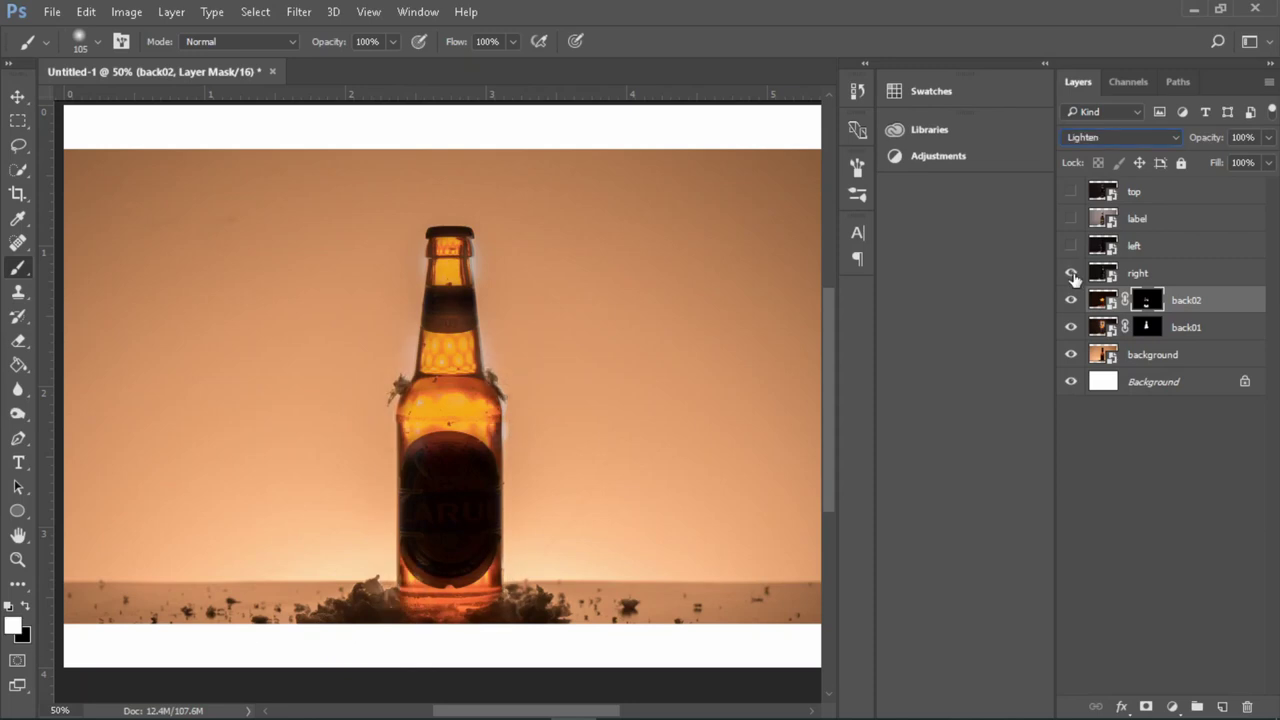
Step: Show the right layer and hide its content with an inverted layer mask
{"action": "left_click", "coordinate": [1071, 273]}
{"action": "left_click", "coordinate": [1138, 275]}
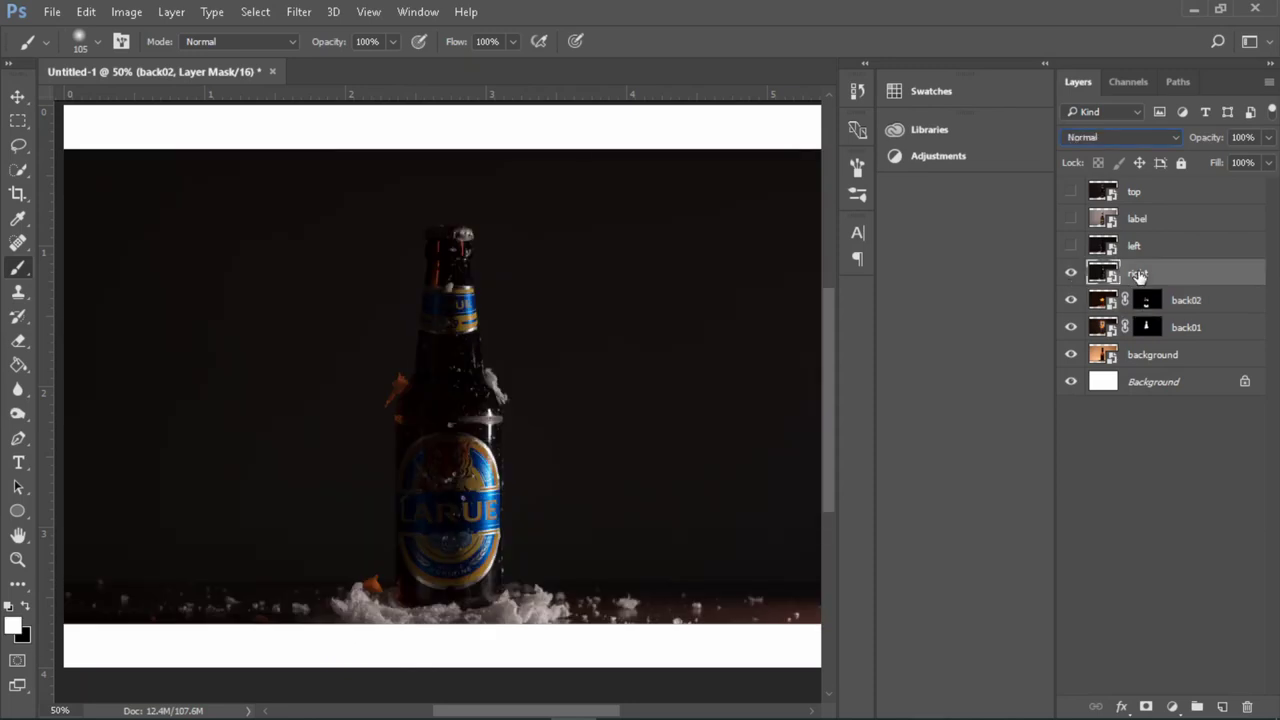
{"action": "left_click", "coordinate": [1145, 707]}
{"action": "key", "text": "ctrl+i"}
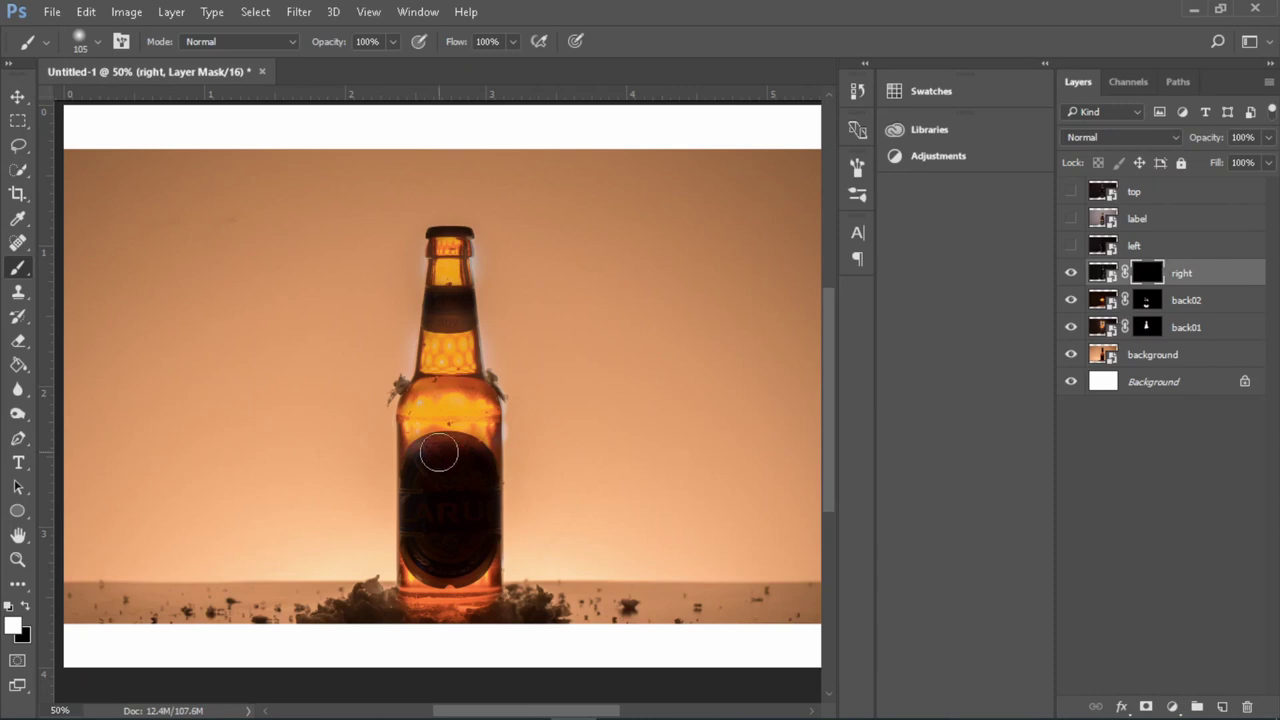
Step: Paint white on the right layer's mask along the bottle's right half and the nearby snow, and set the layer to Lighten
{"action": "mouse_move", "coordinate": [516, 434]}
{"action": "left_mouse_down"}
{"action": "mouse_move", "coordinate": [478, 376]}
{"action": "mouse_move", "coordinate": [505, 610]}
{"action": "mouse_move", "coordinate": [480, 275]}
{"action": "mouse_move", "coordinate": [463, 228]}
{"action": "mouse_move", "coordinate": [480, 245]}
{"action": "mouse_move", "coordinate": [503, 340]}
{"action": "mouse_move", "coordinate": [510, 480]}
{"action": "mouse_move", "coordinate": [463, 245]}
{"action": "left_mouse_up"}
{"action": "left_click", "coordinate": [1177, 140]}
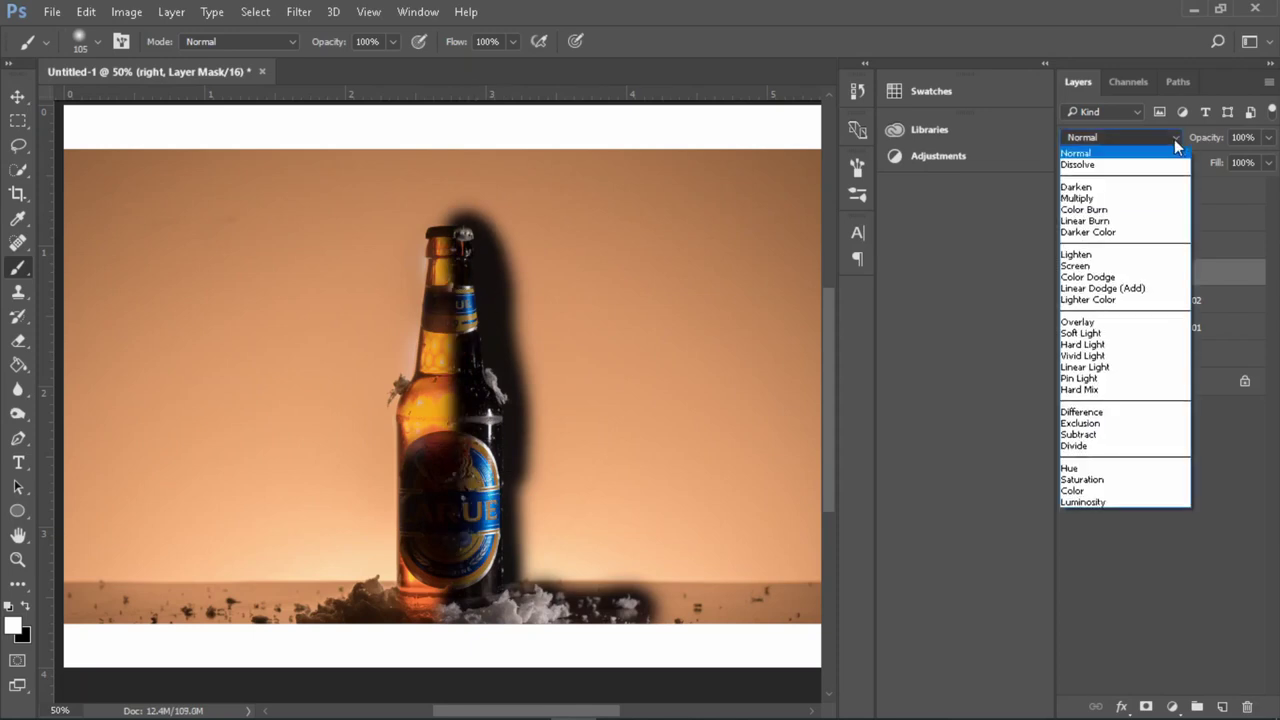
{"action": "left_click", "coordinate": [1080, 256]}
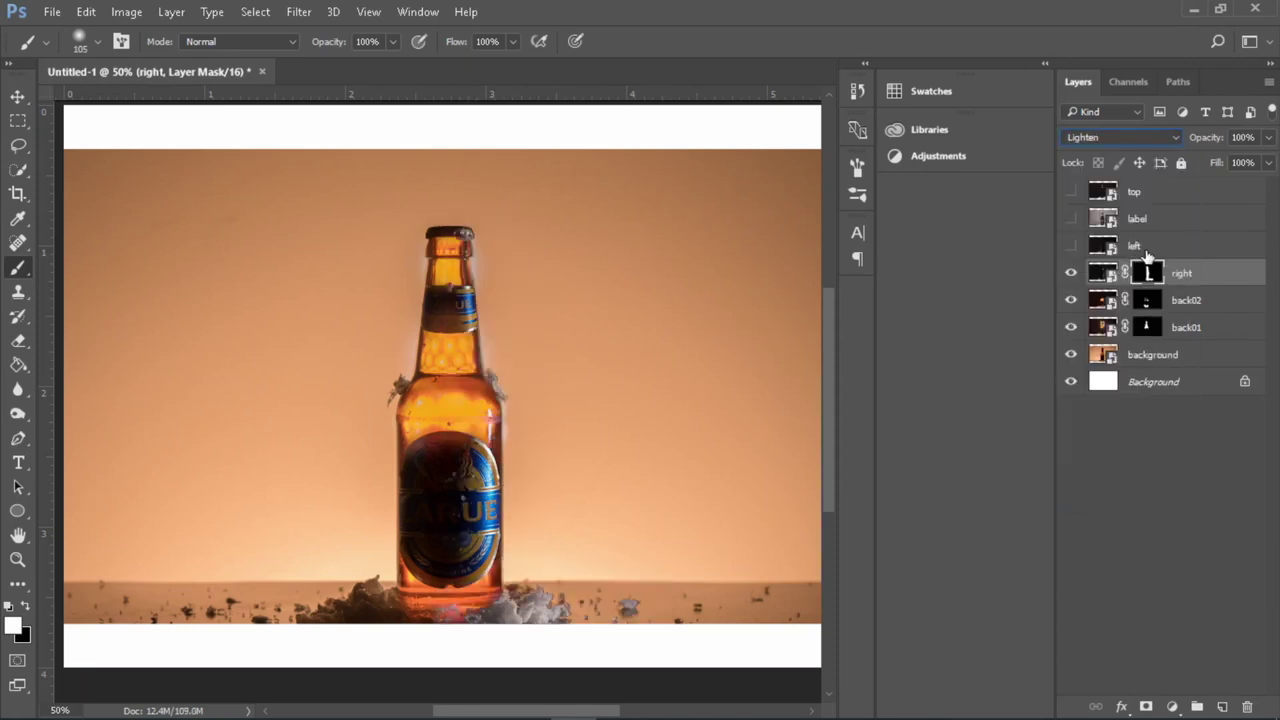
Step: Show the left layer and hide its content with an inverted layer mask
{"action": "left_click", "coordinate": [1145, 250]}
{"action": "left_click", "coordinate": [1070, 246]}
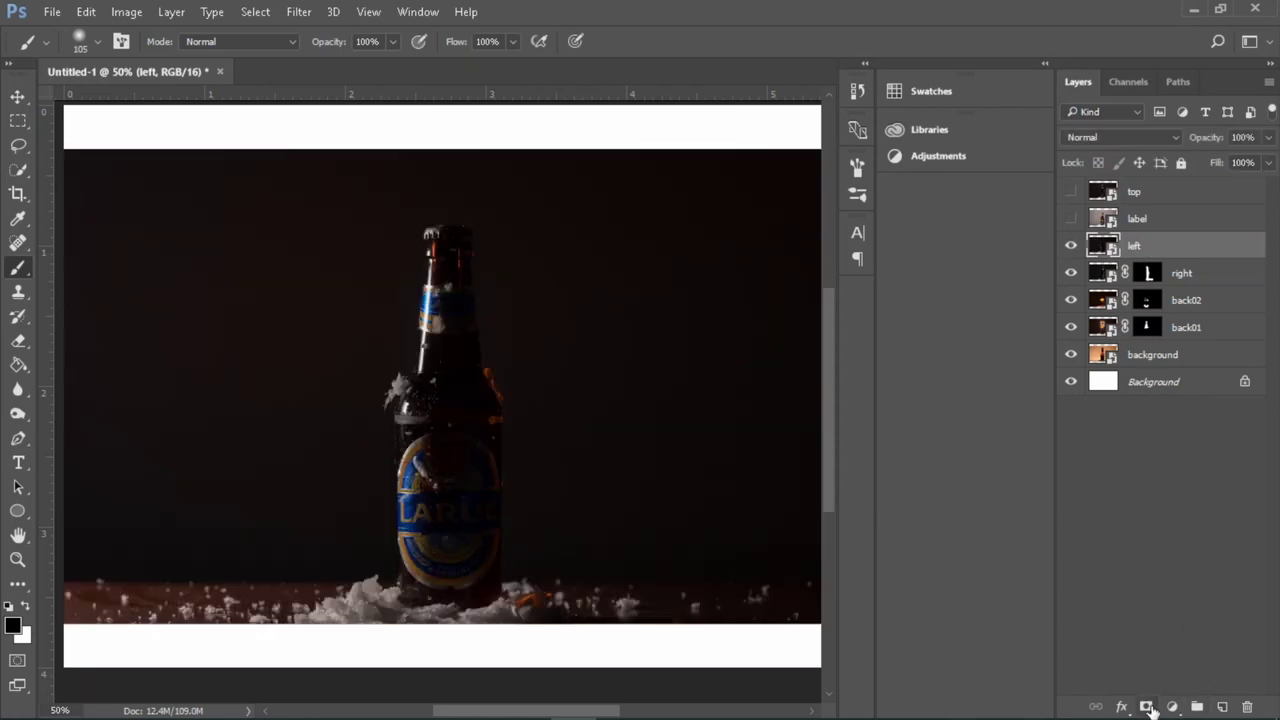
{"action": "left_click", "coordinate": [1148, 707]}
{"action": "key", "text": "ctrl+i"}
Step: Paint white on the left layer's mask along the bottle's left half and the nearby snow, and set the layer to Lighten
{"action": "mouse_move", "coordinate": [418, 235]}
{"action": "left_mouse_down"}
{"action": "mouse_move", "coordinate": [406, 406]}
{"action": "mouse_move", "coordinate": [430, 627]}
{"action": "mouse_move", "coordinate": [510, 637]}
{"action": "mouse_move", "coordinate": [156, 622]}
{"action": "mouse_move", "coordinate": [216, 615]}
{"action": "mouse_move", "coordinate": [136, 627]}
{"action": "mouse_move", "coordinate": [274, 628]}
{"action": "mouse_move", "coordinate": [264, 610]}
{"action": "mouse_move", "coordinate": [330, 598]}
{"action": "mouse_move", "coordinate": [215, 600]}
{"action": "mouse_move", "coordinate": [330, 595]}
{"action": "left_mouse_up"}
{"action": "left_click", "coordinate": [1176, 138]}
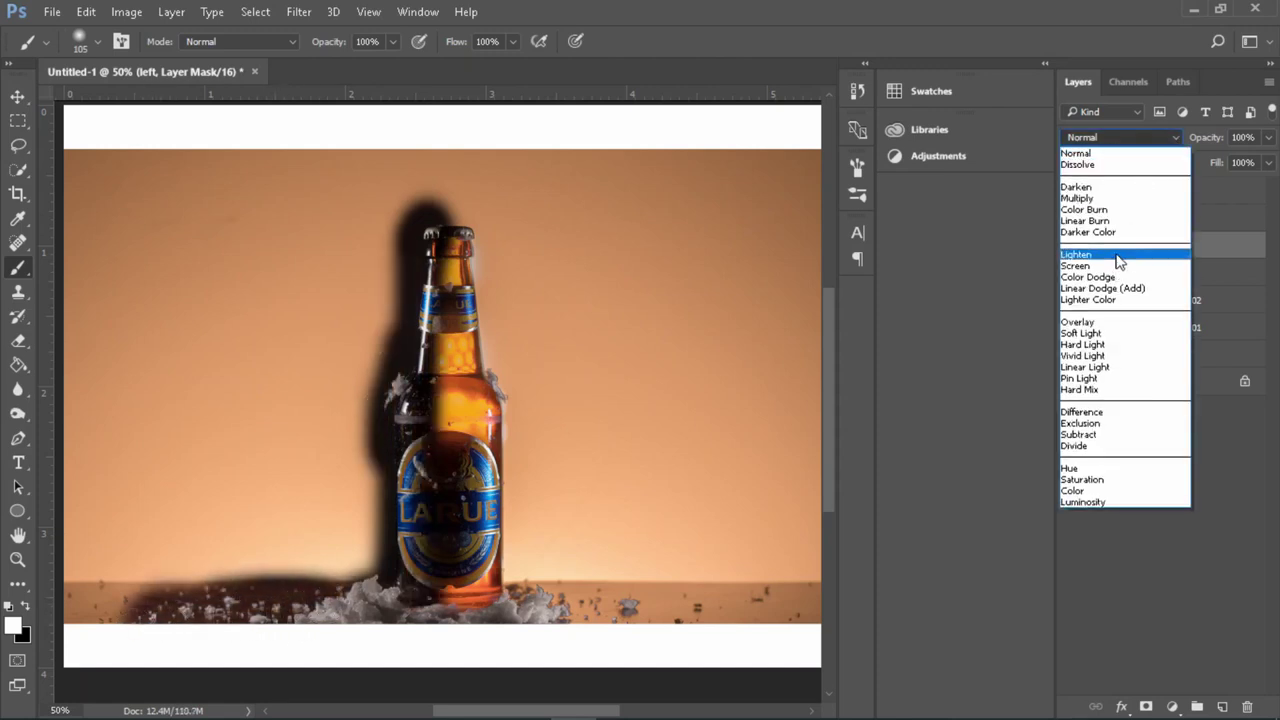
{"action": "left_click", "coordinate": [1117, 257]}
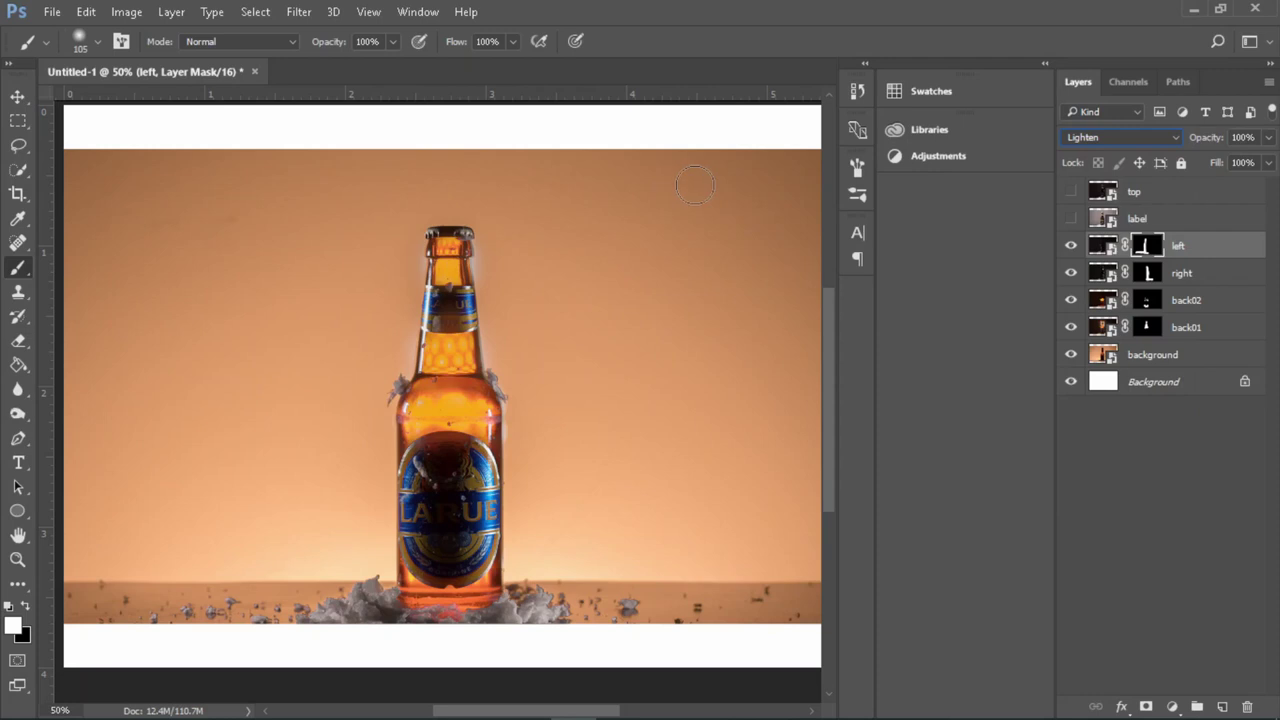
Step: Show the label layer and hide its content with an inverted layer mask
{"action": "left_click", "coordinate": [1073, 219]}
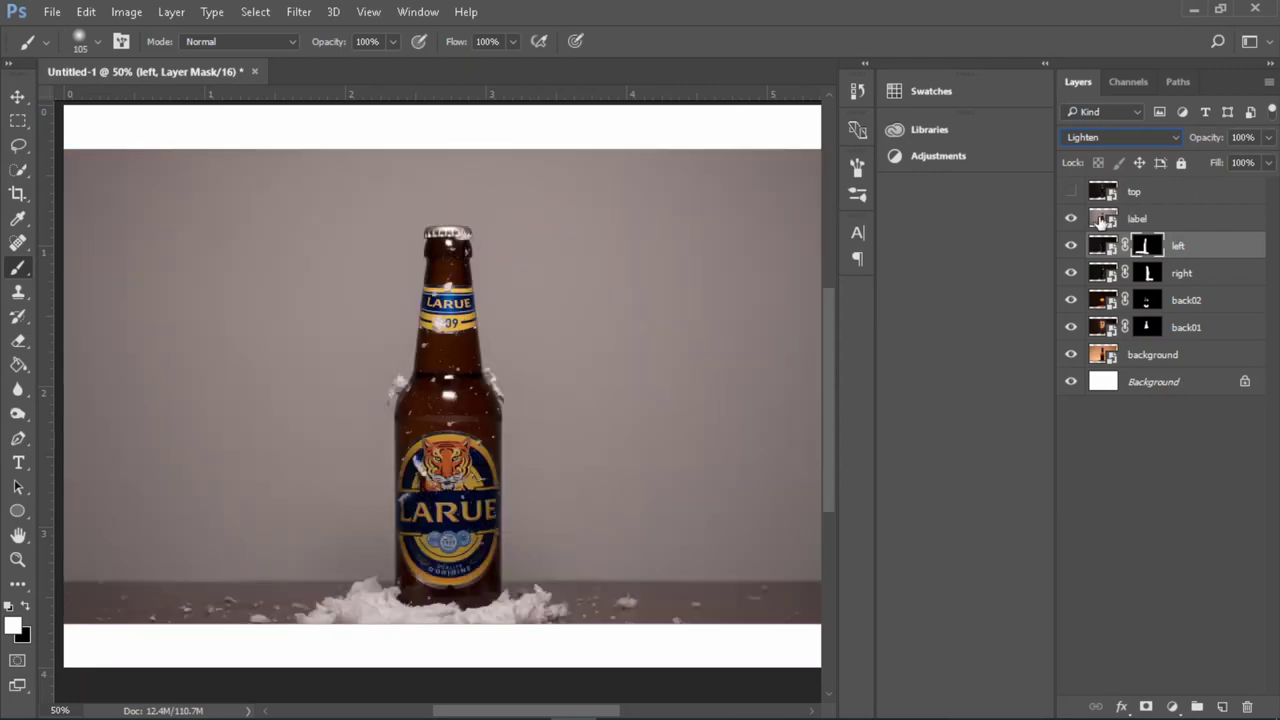
{"action": "left_click", "coordinate": [1159, 221]}
{"action": "left_click", "coordinate": [1146, 706]}
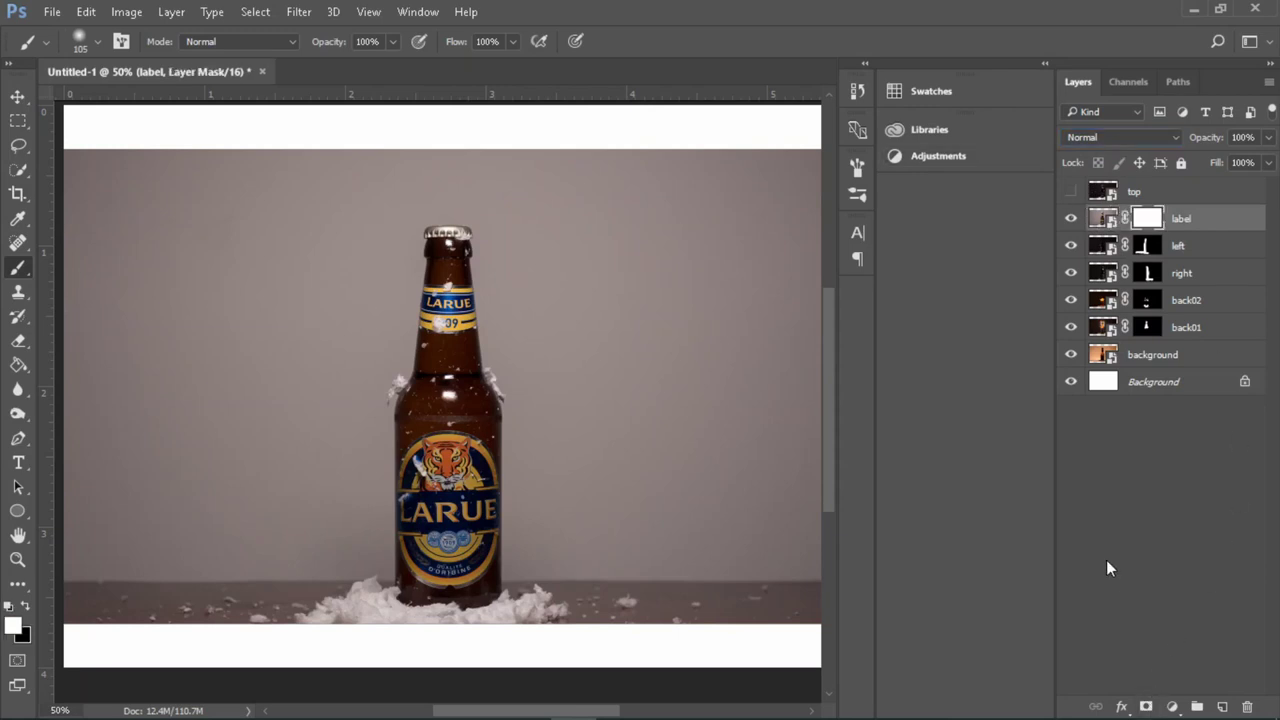
{"action": "key", "text": "ctrl+i"}
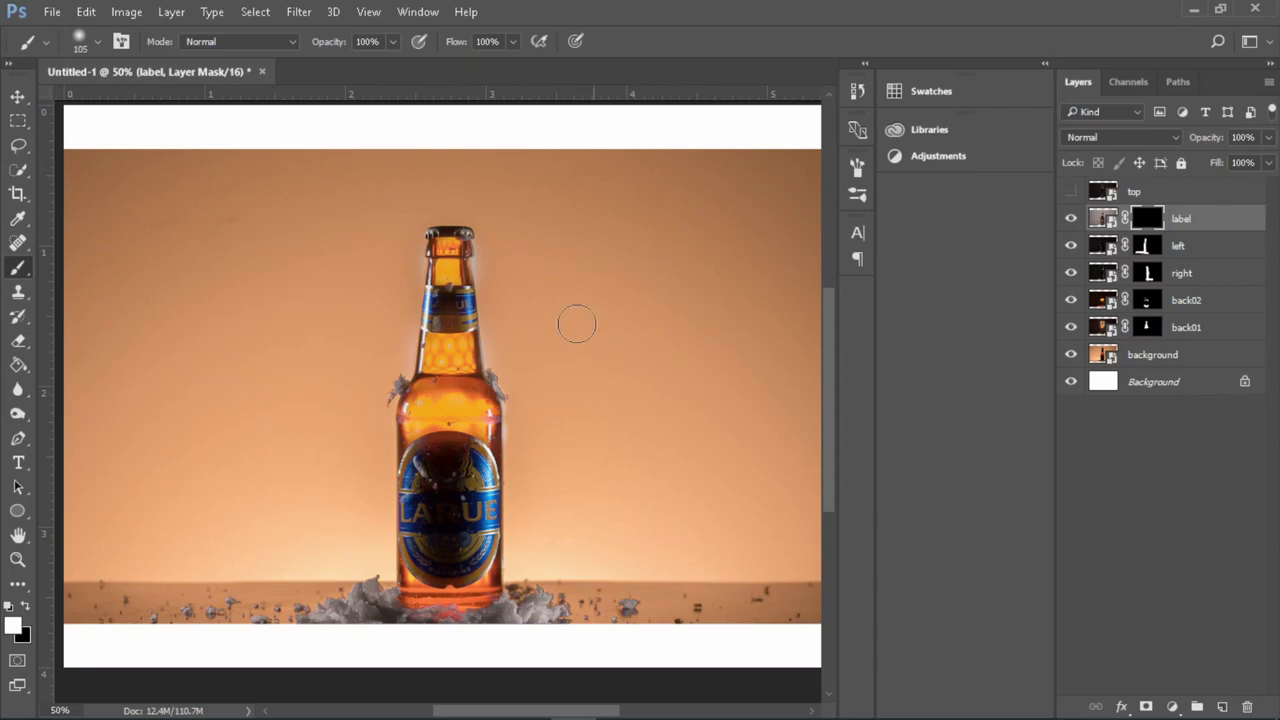
Step: Paint white on the label layer's mask over the neck label, cap and main label, and set the layer to Lighten
{"action": "mouse_move", "coordinate": [441, 280]}
{"action": "left_mouse_down"}
{"action": "mouse_move", "coordinate": [444, 318]}
{"action": "mouse_move", "coordinate": [440, 300]}
{"action": "mouse_move", "coordinate": [452, 322]}
{"action": "mouse_move", "coordinate": [480, 305]}
{"action": "left_mouse_up"}
{"action": "left_click_drag", "start_coordinate": [436, 360], "coordinate": [442, 330]}
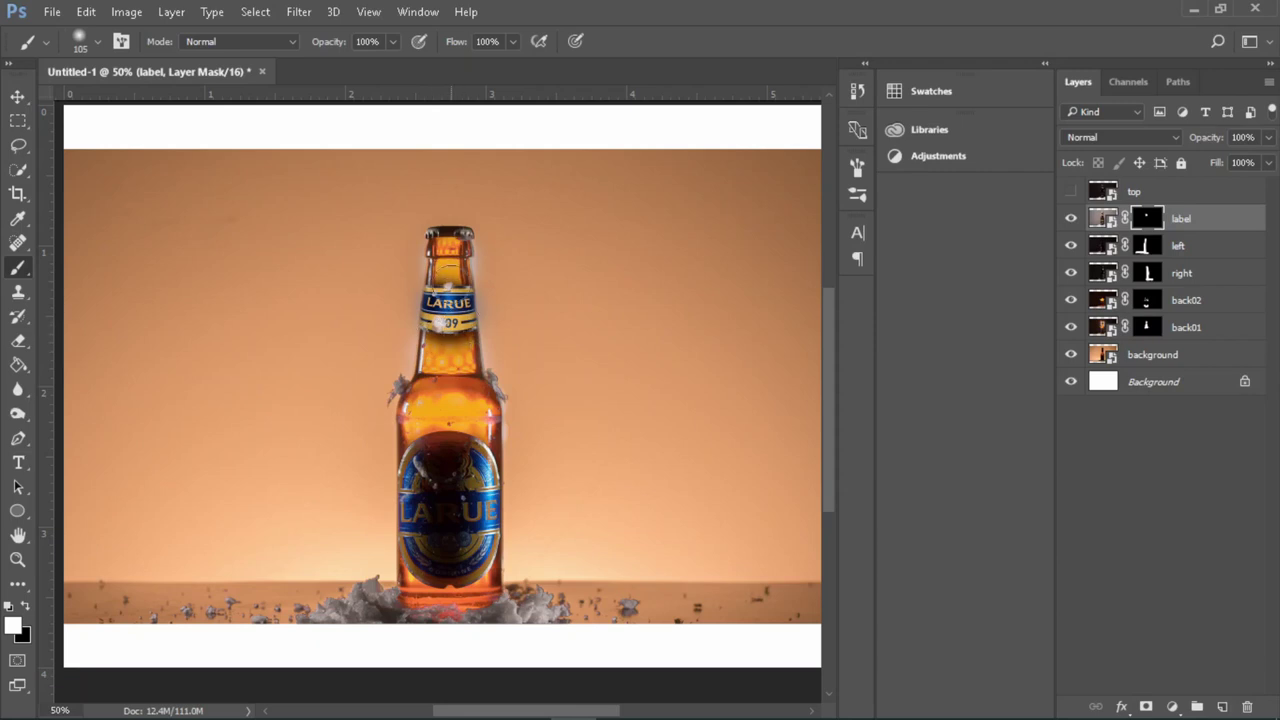
{"action": "mouse_move", "coordinate": [446, 245]}
{"action": "left_mouse_down"}
{"action": "mouse_move", "coordinate": [440, 228]}
{"action": "mouse_move", "coordinate": [462, 236]}
{"action": "mouse_move", "coordinate": [448, 233]}
{"action": "left_mouse_up"}
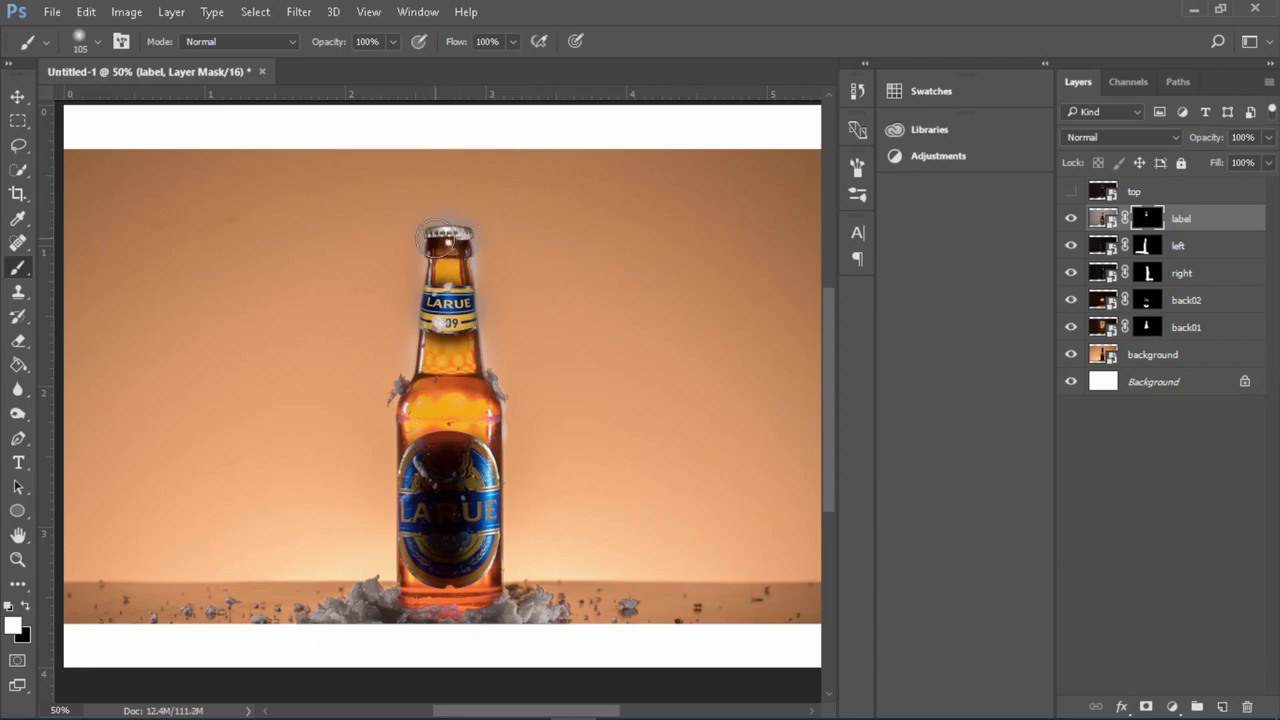
{"action": "left_click", "coordinate": [1177, 136]}
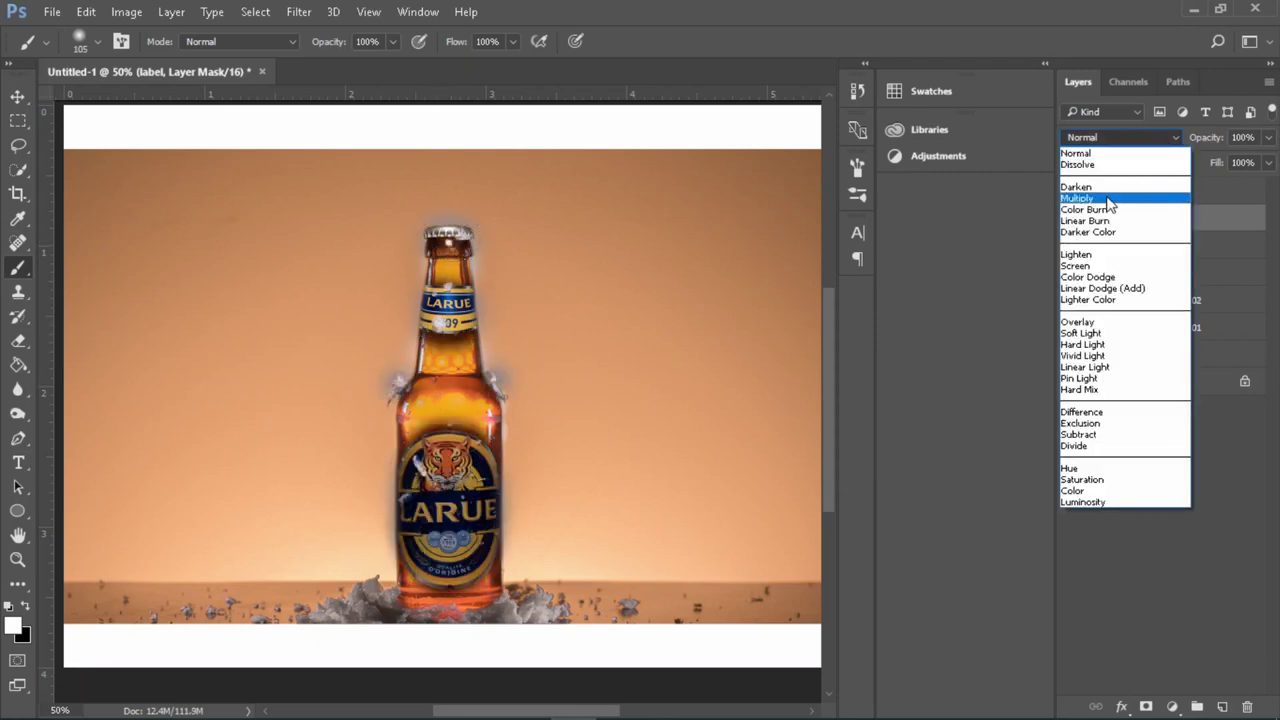
{"action": "left_click", "coordinate": [1100, 254]}
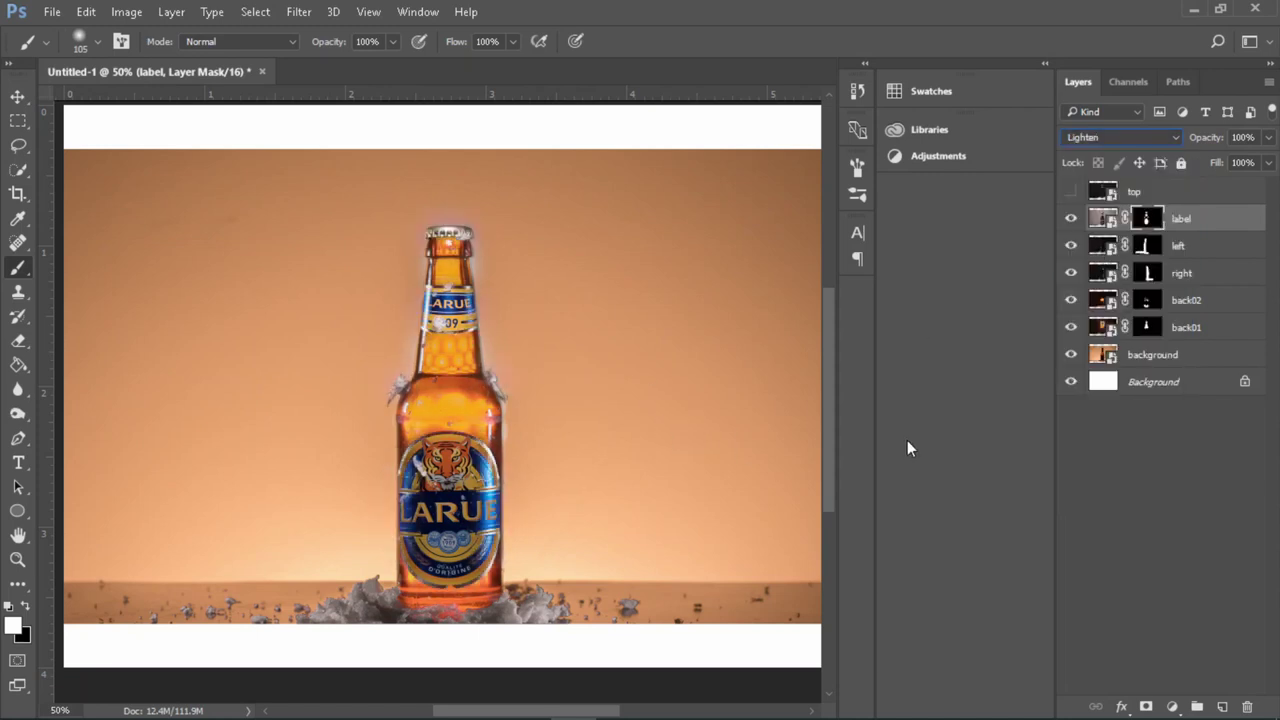
Step: Show the top layer and hide its content with an inverted layer mask
{"action": "left_click", "coordinate": [1071, 191]}
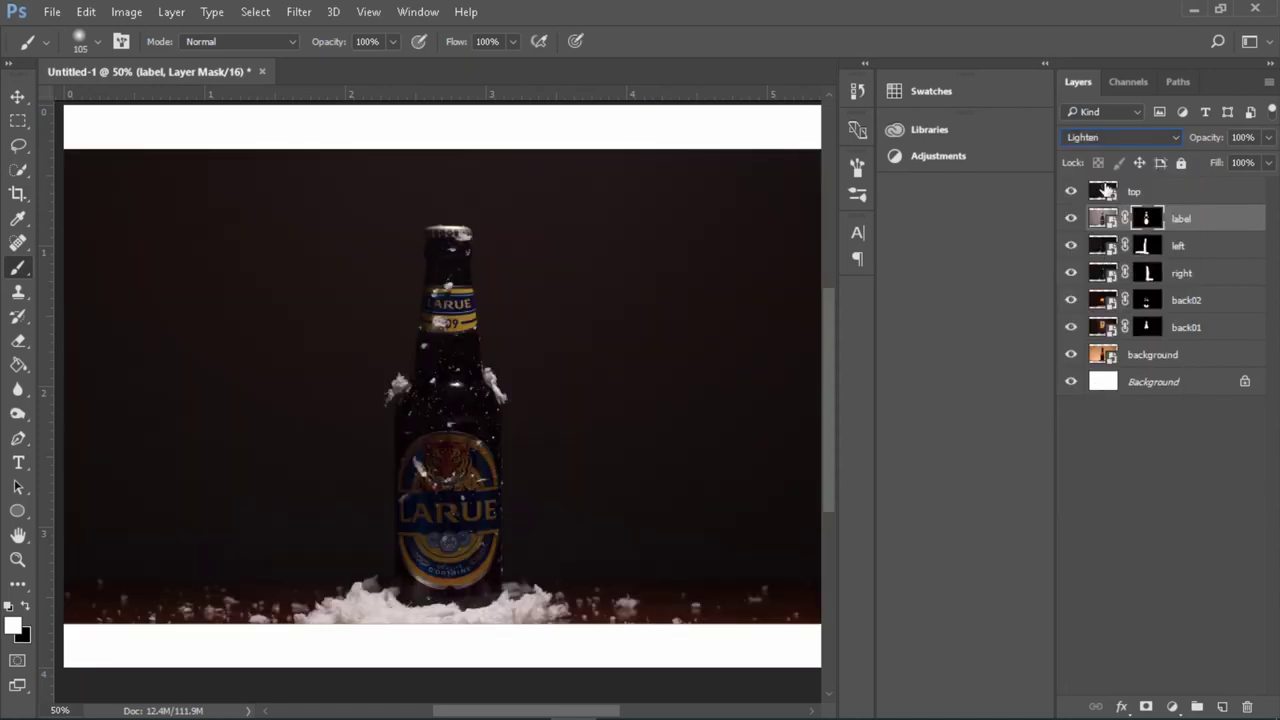
{"action": "left_click", "coordinate": [1140, 192]}
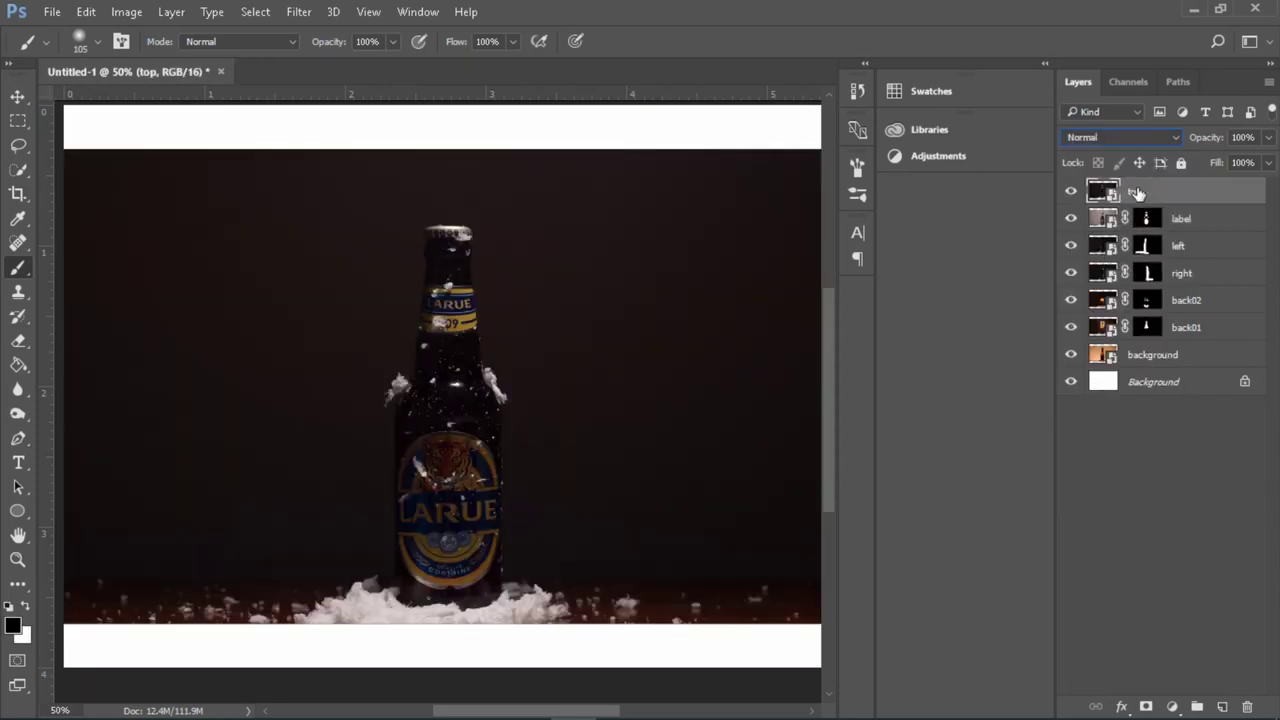
{"action": "left_click", "coordinate": [1146, 707]}
{"action": "key", "text": "ctrl+i"}
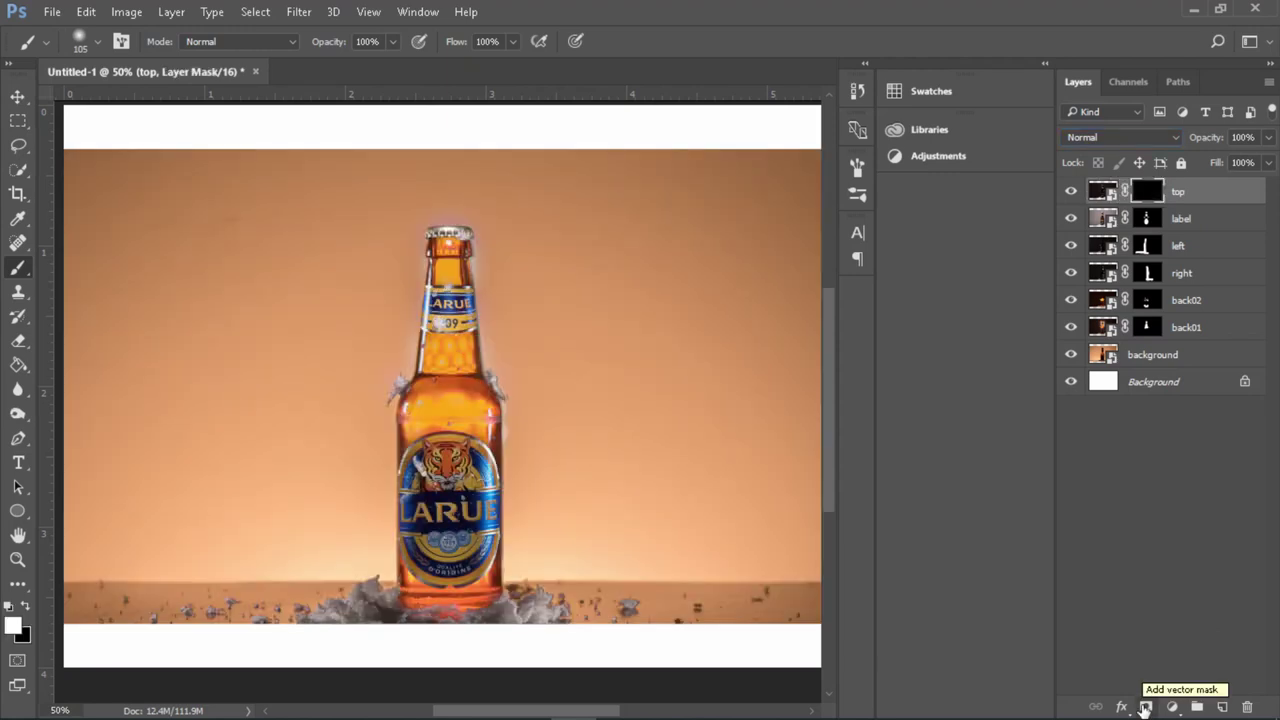
Step: Paint white on the top layer's mask around the cap, neck edges and shoulder snow, and set the layer to Lighten
{"action": "mouse_move", "coordinate": [431, 222]}
{"action": "left_mouse_down"}
{"action": "mouse_move", "coordinate": [484, 230]}
{"action": "mouse_move", "coordinate": [422, 225]}
{"action": "mouse_move", "coordinate": [495, 243]}
{"action": "mouse_move", "coordinate": [444, 263]}
{"action": "mouse_move", "coordinate": [416, 245]}
{"action": "mouse_move", "coordinate": [412, 271]}
{"action": "mouse_move", "coordinate": [464, 236]}
{"action": "mouse_move", "coordinate": [514, 256]}
{"action": "mouse_move", "coordinate": [476, 222]}
{"action": "left_mouse_up"}
{"action": "scroll", "coordinate": [416, 330], "scroll_direction": "up", "scroll_amount": 2}
{"action": "mouse_move", "coordinate": [560, 150]}
{"action": "left_mouse_down"}
{"action": "mouse_move", "coordinate": [580, 220]}
{"action": "mouse_move", "coordinate": [620, 260]}
{"action": "left_mouse_up"}
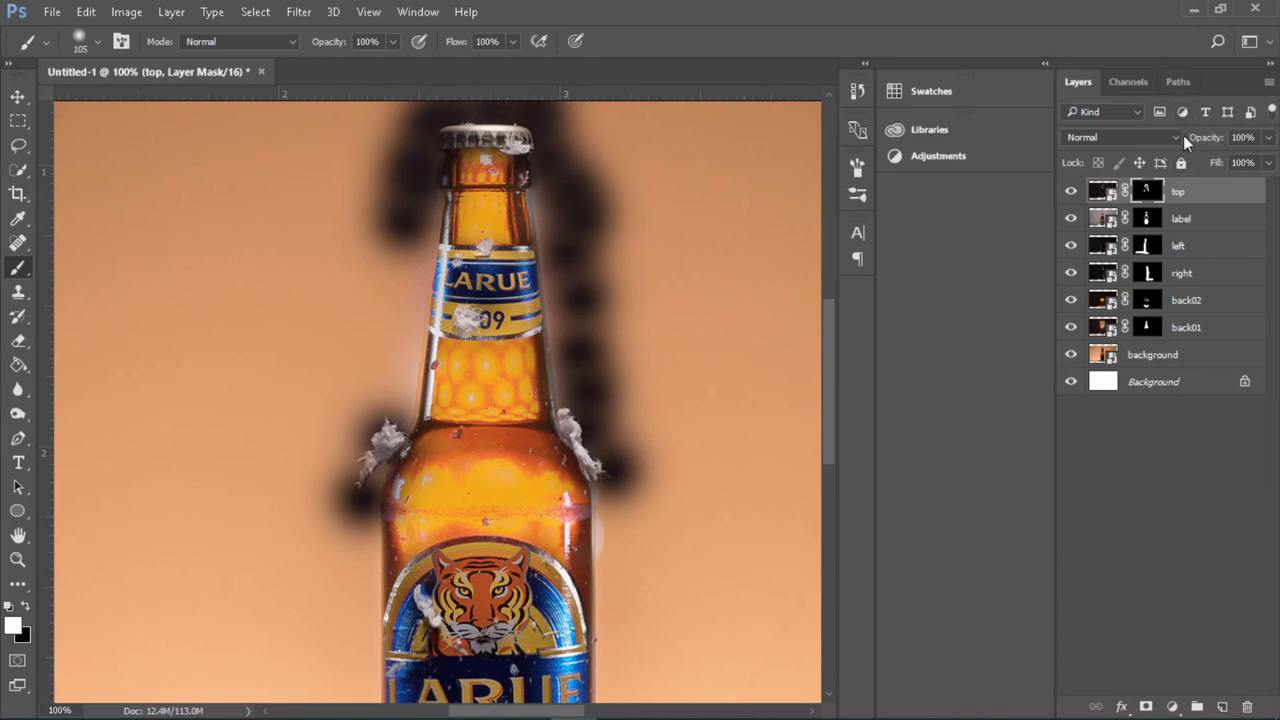
{"action": "left_click", "coordinate": [1180, 136]}
{"action": "left_click", "coordinate": [1095, 246]}
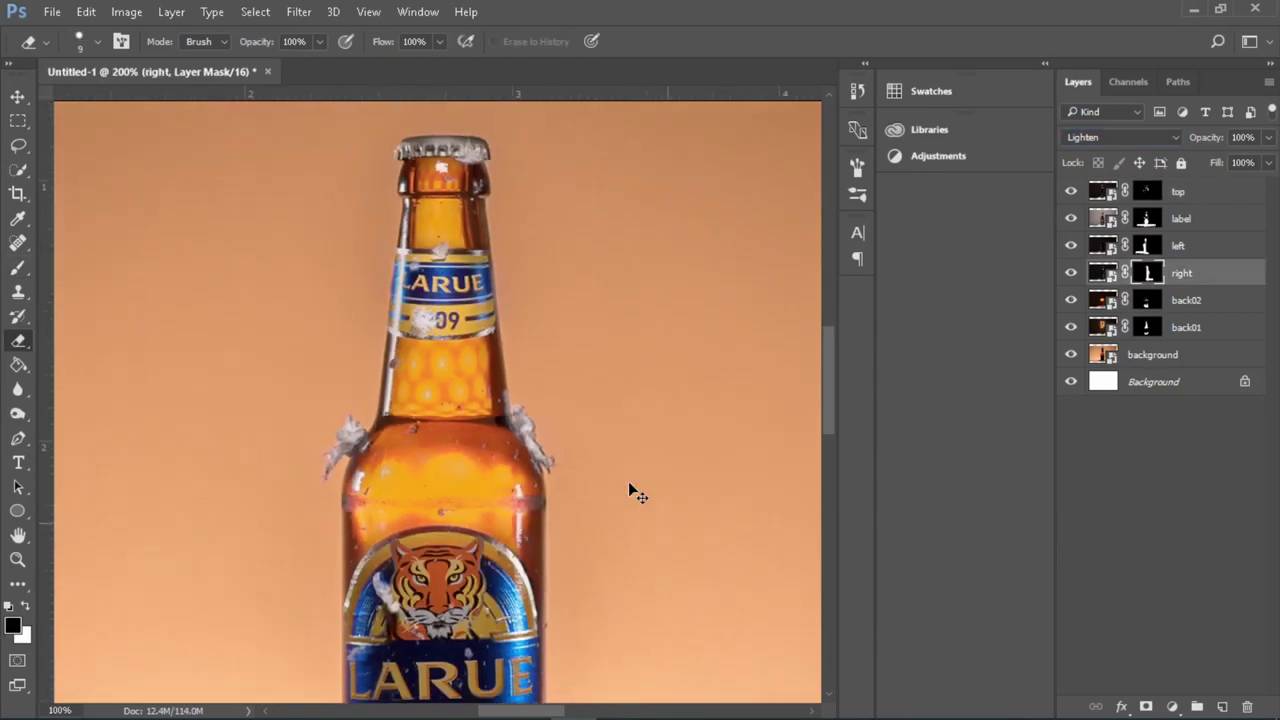
{"action": "scroll", "coordinate": [628, 492], "scroll_direction": "down", "scroll_amount": 2}
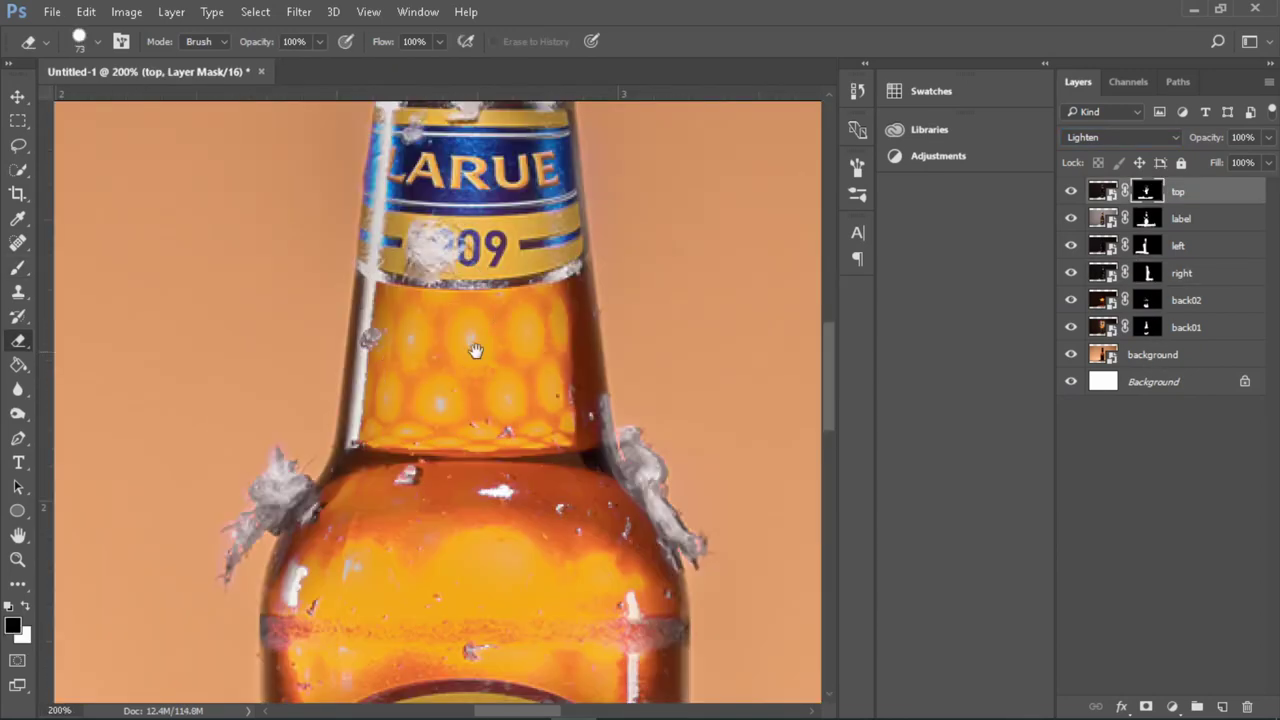
{"action": "scroll", "coordinate": [468, 340], "scroll_direction": "up", "scroll_amount": 3}
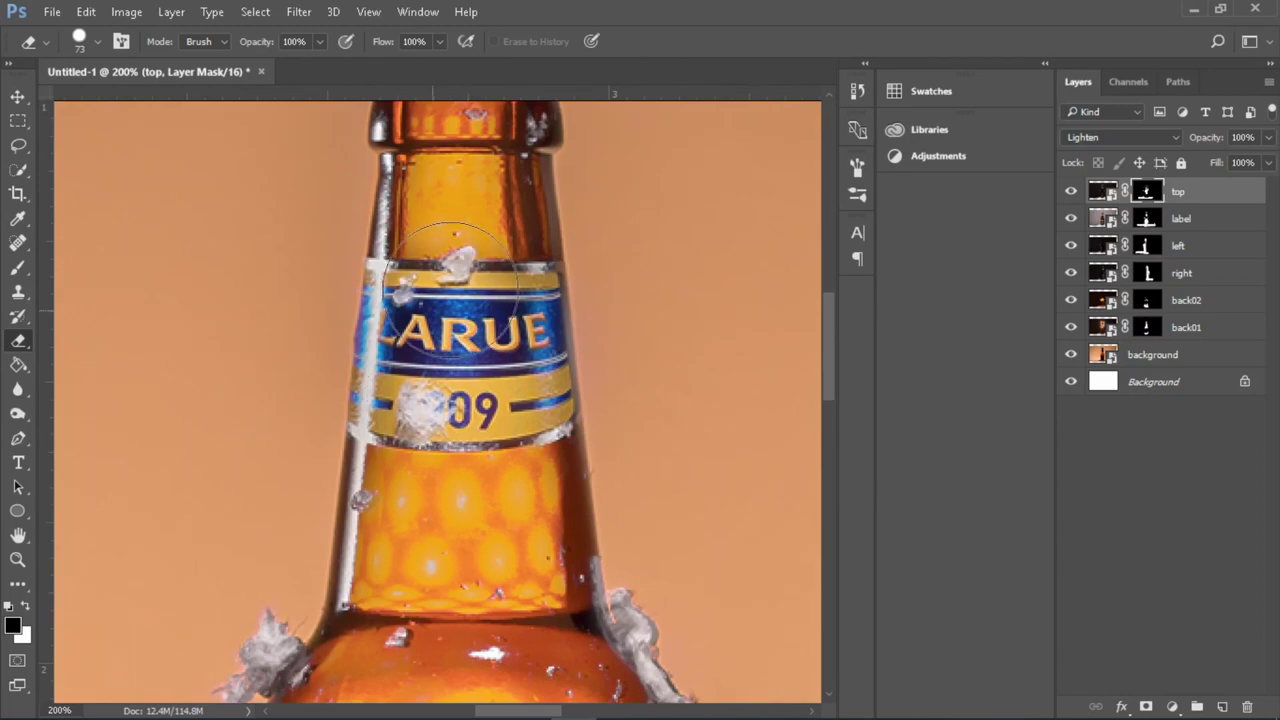
{"action": "scroll", "coordinate": [508, 400], "scroll_direction": "down", "scroll_amount": 4}
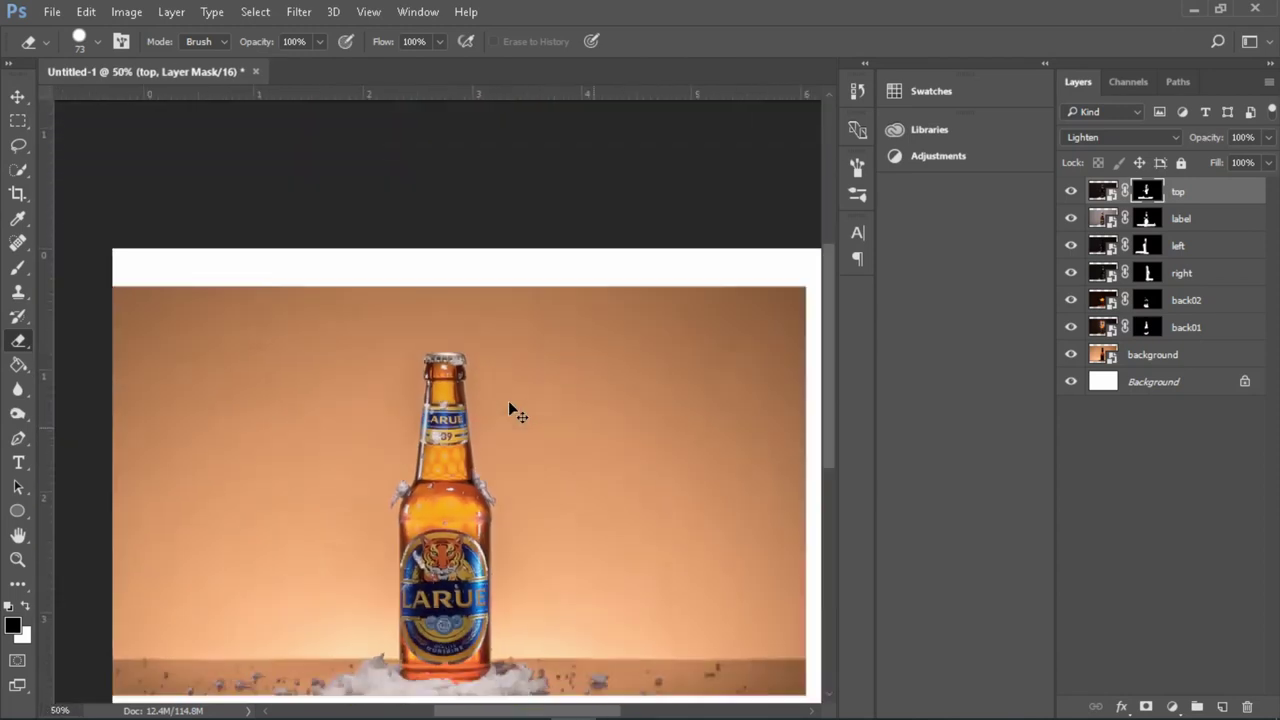
{"action": "scroll", "coordinate": [508, 400], "scroll_direction": "down", "scroll_amount": 1}
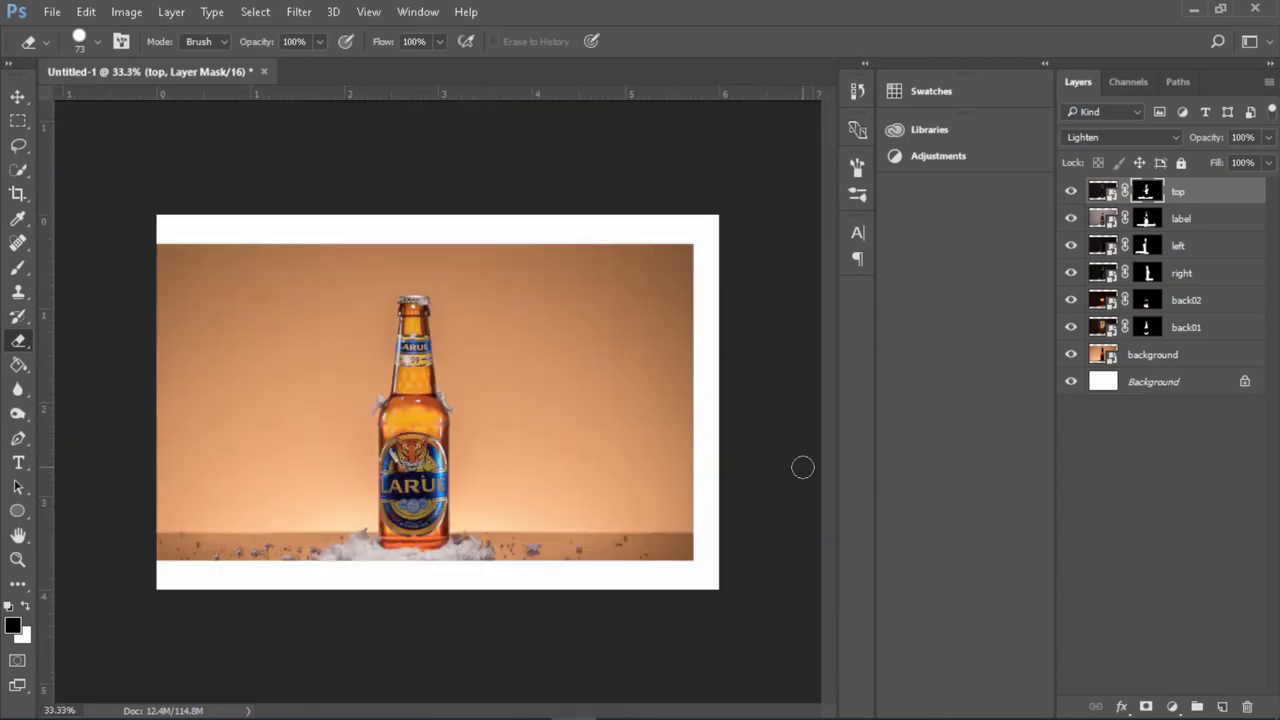
Step: Add a Curves adjustment layer directly above the label layer and raise the black point of its RGB curve slightly
{"action": "left_click", "coordinate": [1147, 218]}
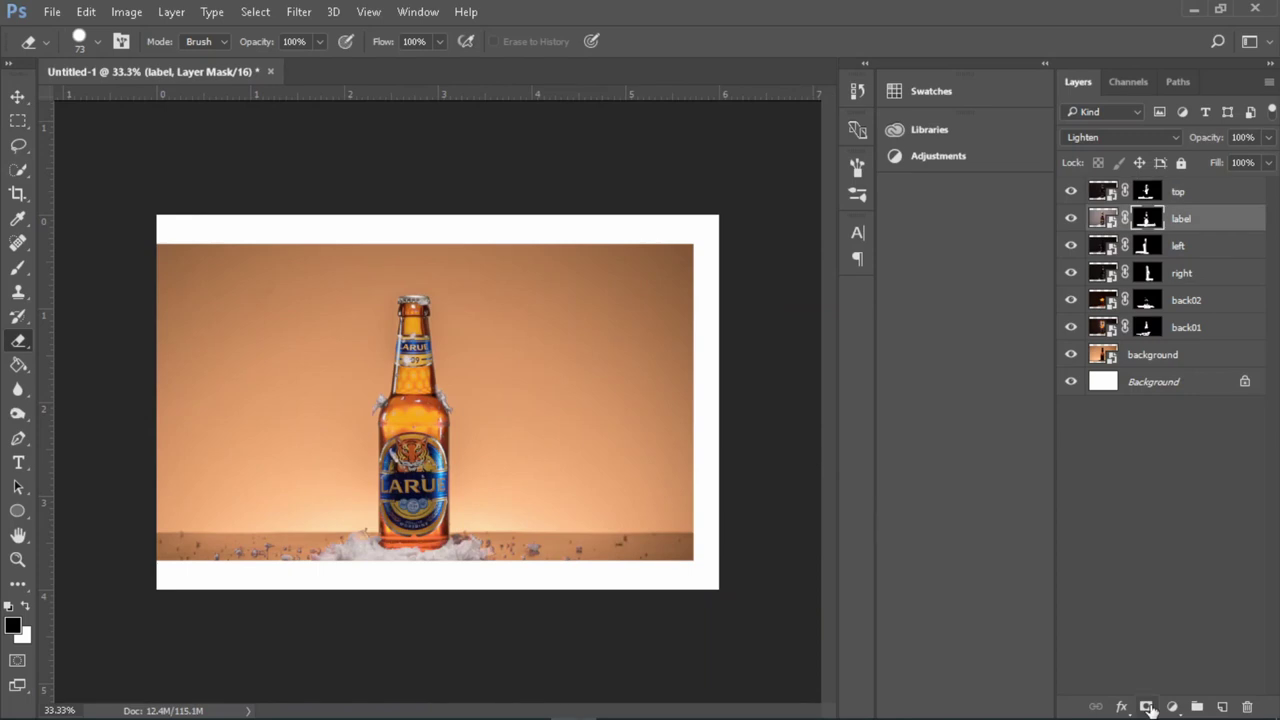
{"action": "left_click", "coordinate": [1172, 707]}
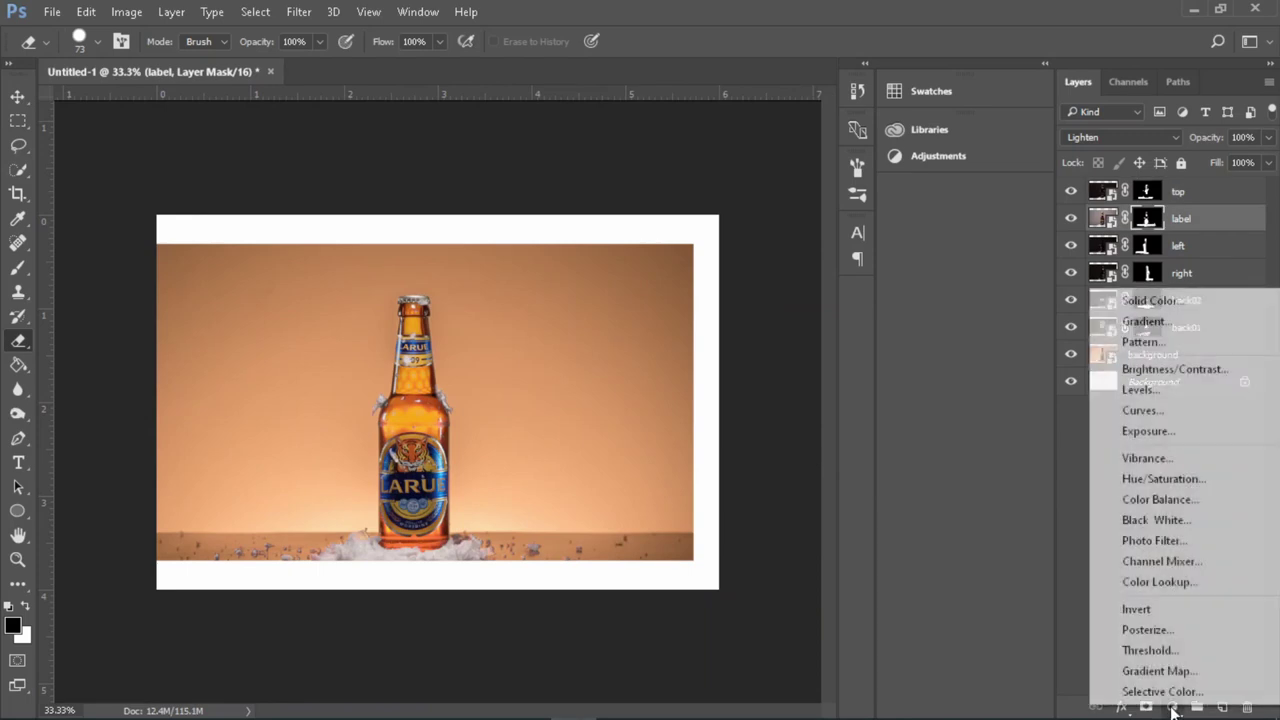
{"action": "left_click", "coordinate": [1159, 410]}
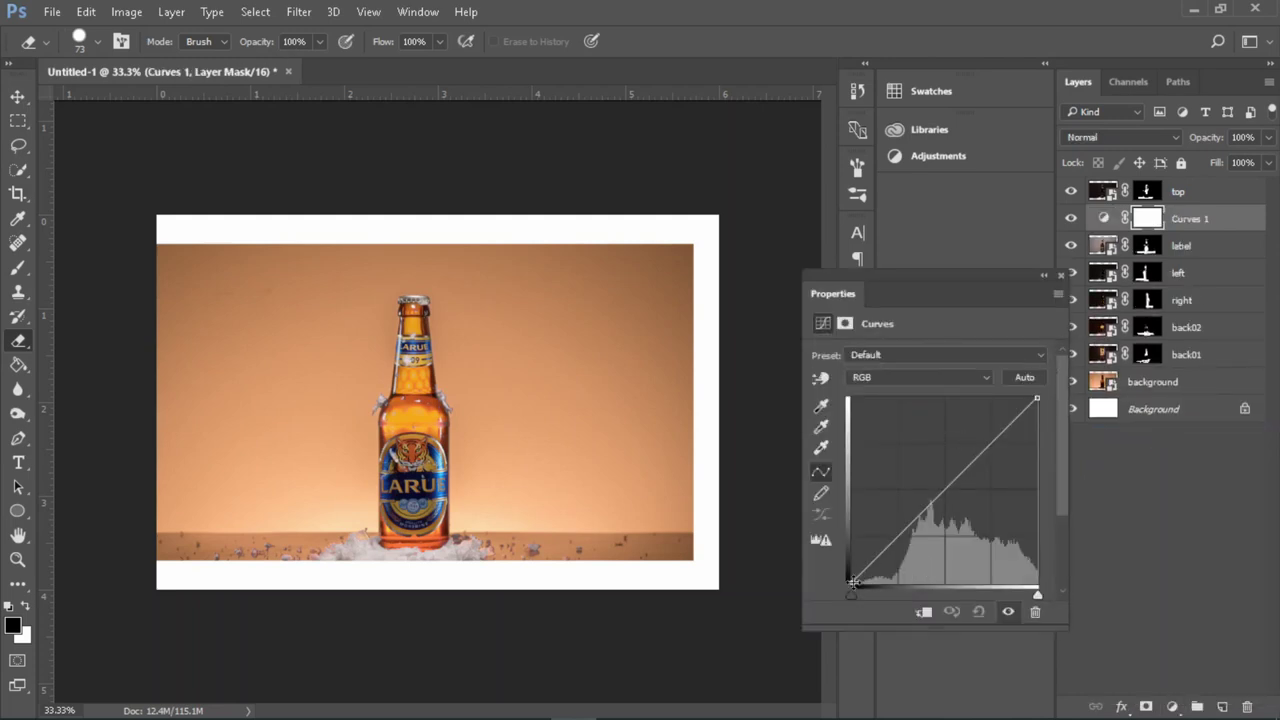
{"action": "left_click_drag", "start_coordinate": [852, 581], "coordinate": [850, 563]}
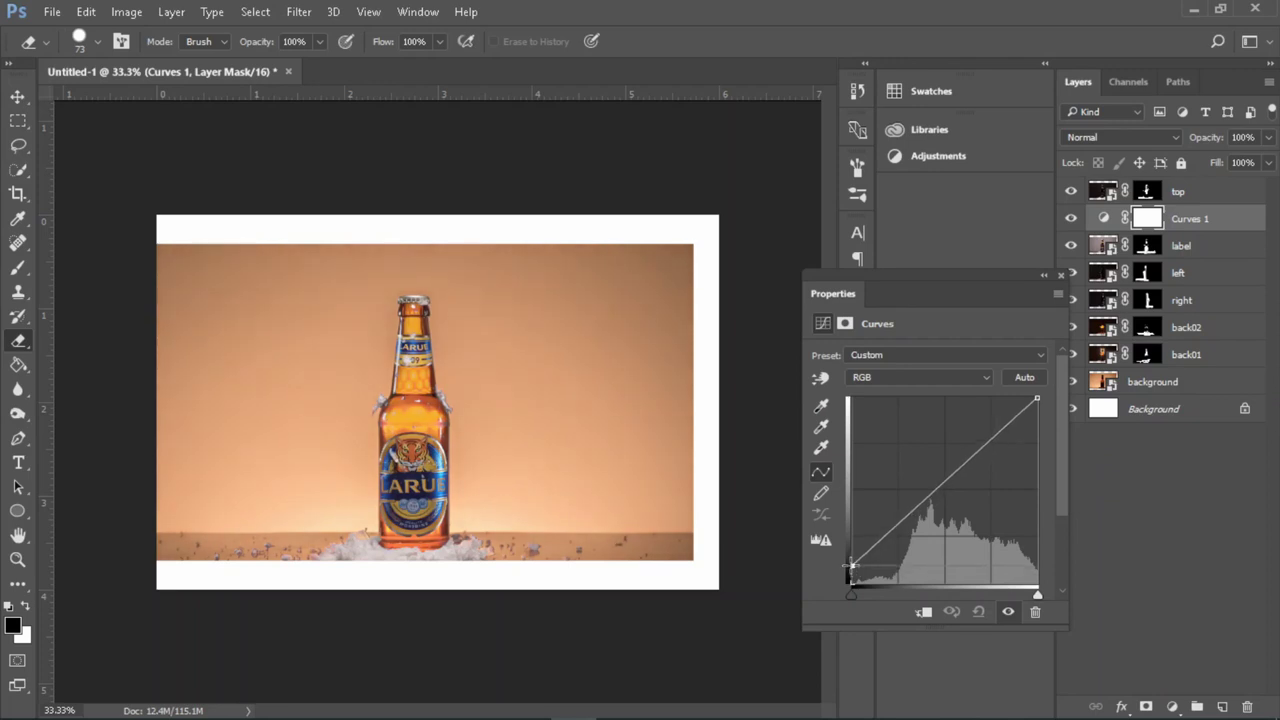
Step: Brighten the Curves adjustment by raising the shadows and highlights of its RGB curve, and invert its layer mask to black
{"action": "left_click_drag", "start_coordinate": [921, 502], "coordinate": [914, 493]}
{"action": "left_click_drag", "start_coordinate": [975, 438], "coordinate": [983, 422]}
{"action": "left_click", "coordinate": [1060, 275]}
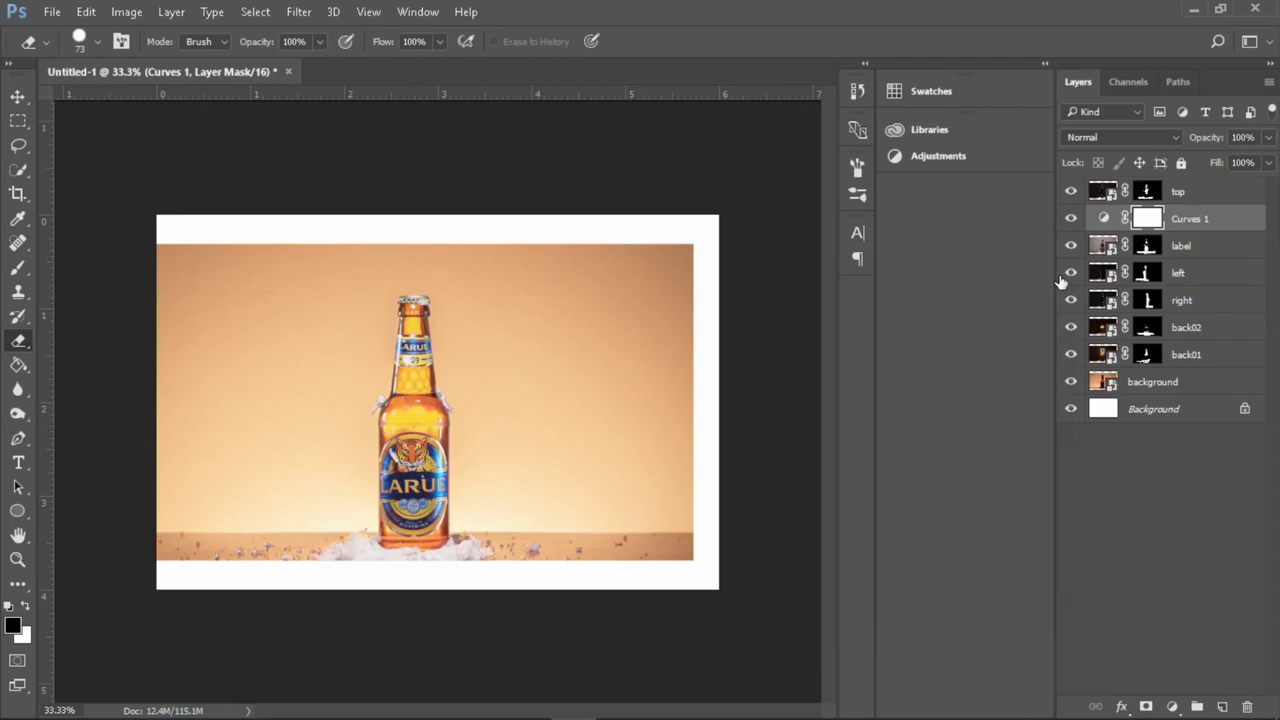
{"action": "key", "text": "ctrl+i"}
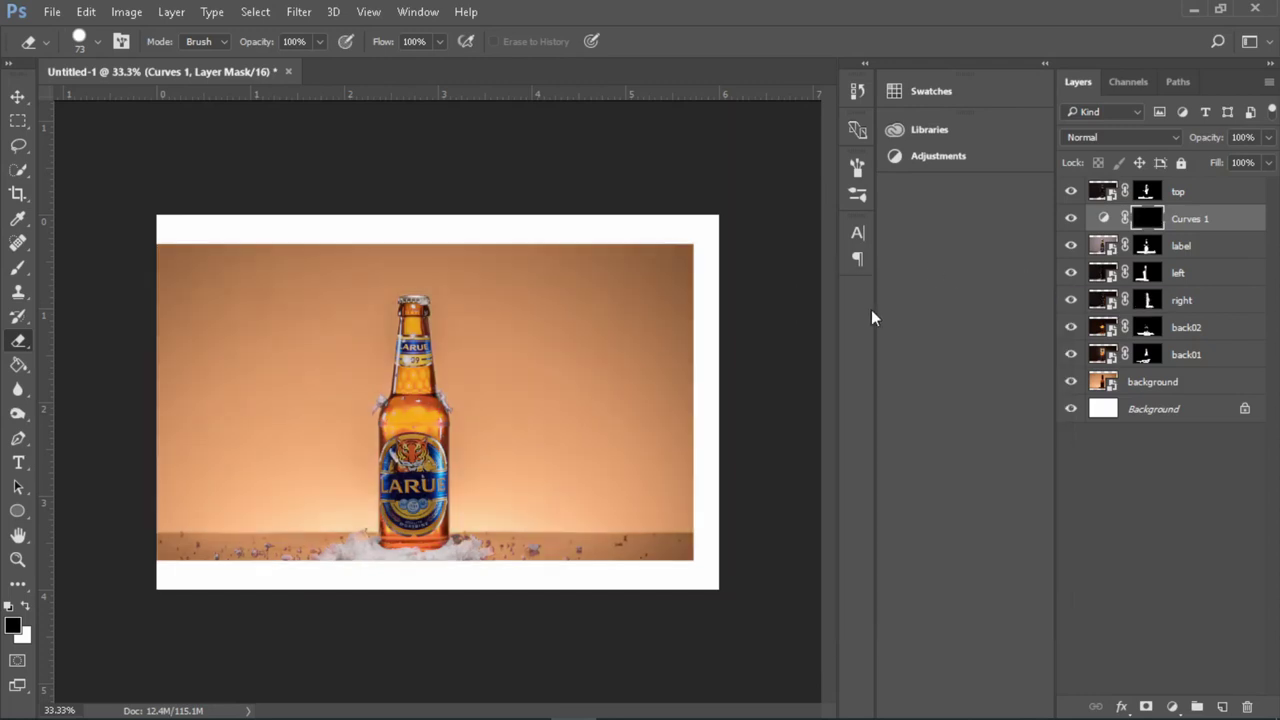
Step: Clip the Curves layer to the label layer and paint white on its mask over the main label and the shoulder snow
{"action": "key", "text": "b"}
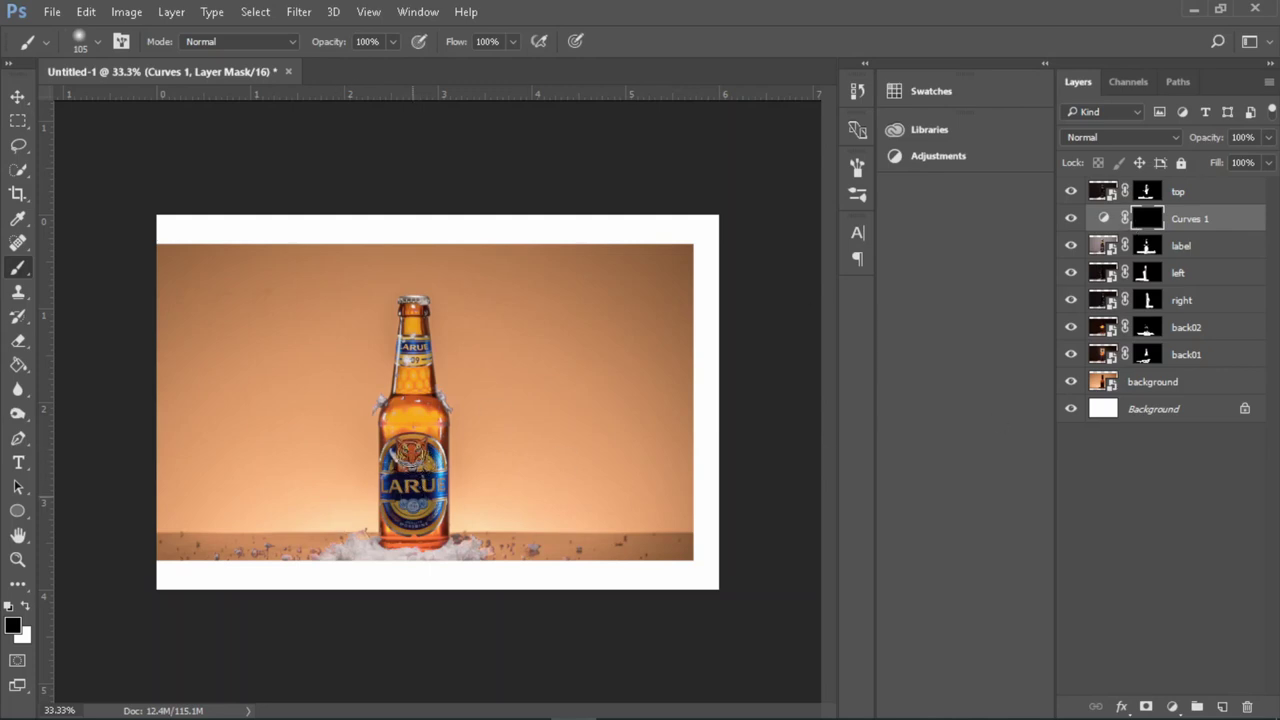
{"action": "left_click", "coordinate": [23, 610]}
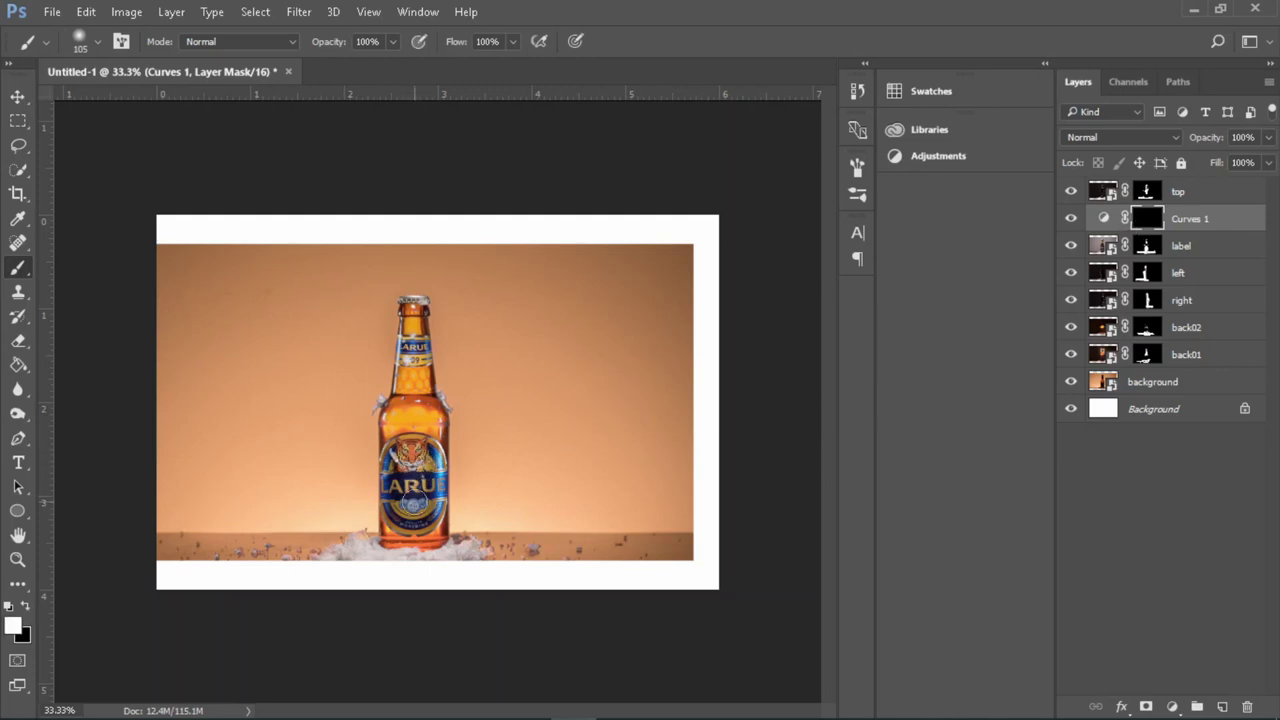
{"action": "scroll", "coordinate": [430, 445], "scroll_direction": "up", "scroll_amount": 2}
{"action": "mouse_move", "coordinate": [415, 440]}
{"action": "left_mouse_down"}
{"action": "mouse_move", "coordinate": [370, 480]}
{"action": "mouse_move", "coordinate": [368, 530]}
{"action": "mouse_move", "coordinate": [400, 512]}
{"action": "mouse_move", "coordinate": [428, 522]}
{"action": "left_mouse_up"}
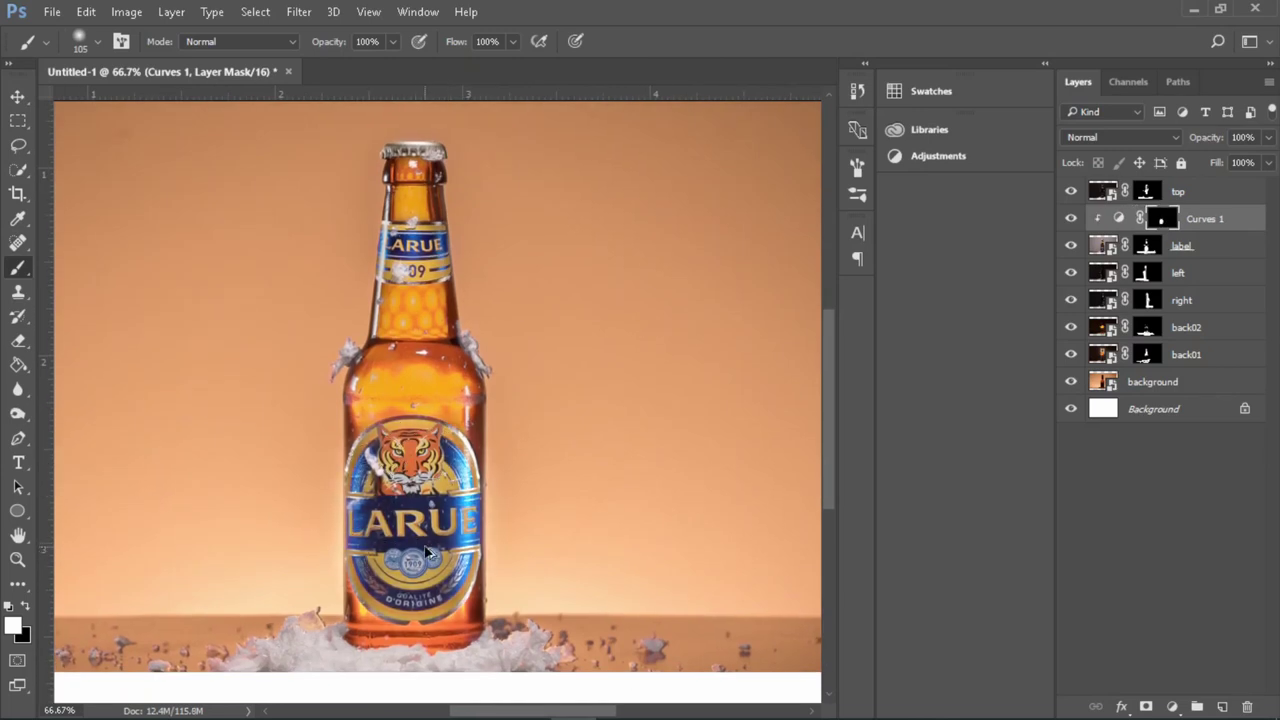
{"action": "key", "text": "ctrl+alt+g"}
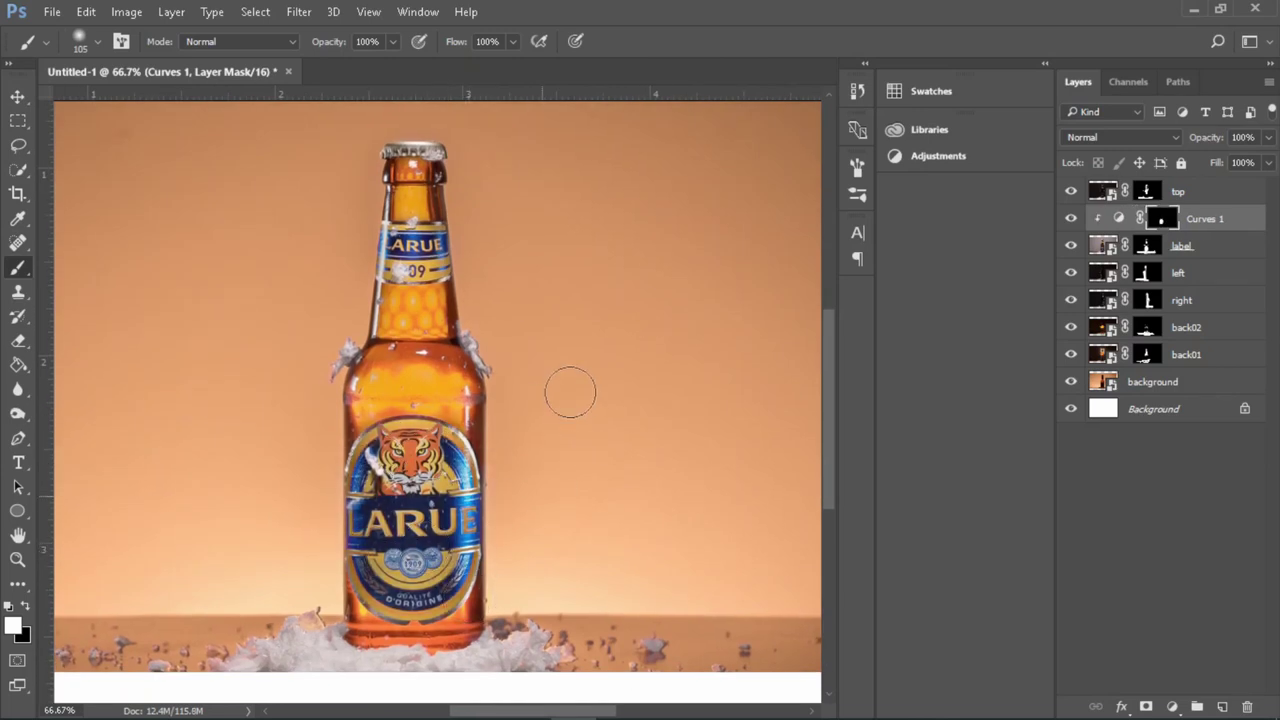
{"action": "left_click_drag", "start_coordinate": [342, 378], "coordinate": [330, 350]}
{"action": "left_click_drag", "start_coordinate": [465, 335], "coordinate": [500, 385]}
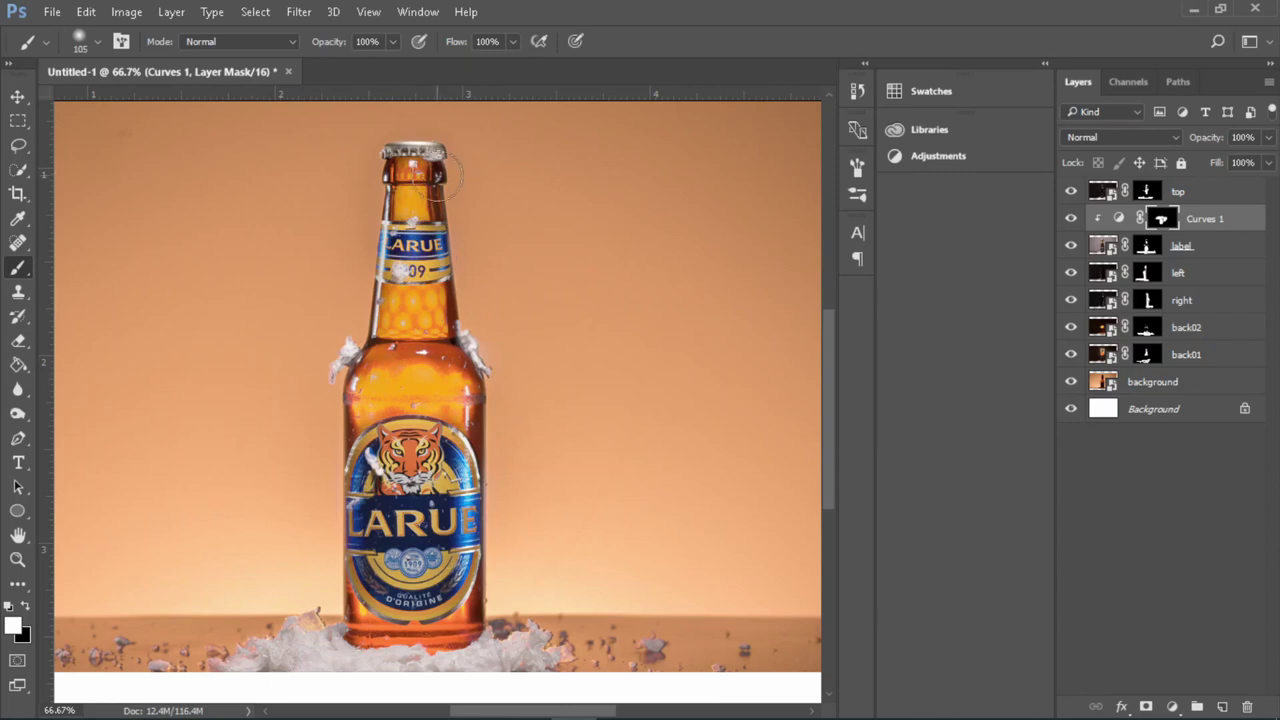
Step: Add a Hue/Saturation adjustment above Curves 1, clipped to the label layer, with Saturation set to +17
{"action": "left_click", "coordinate": [1176, 708]}
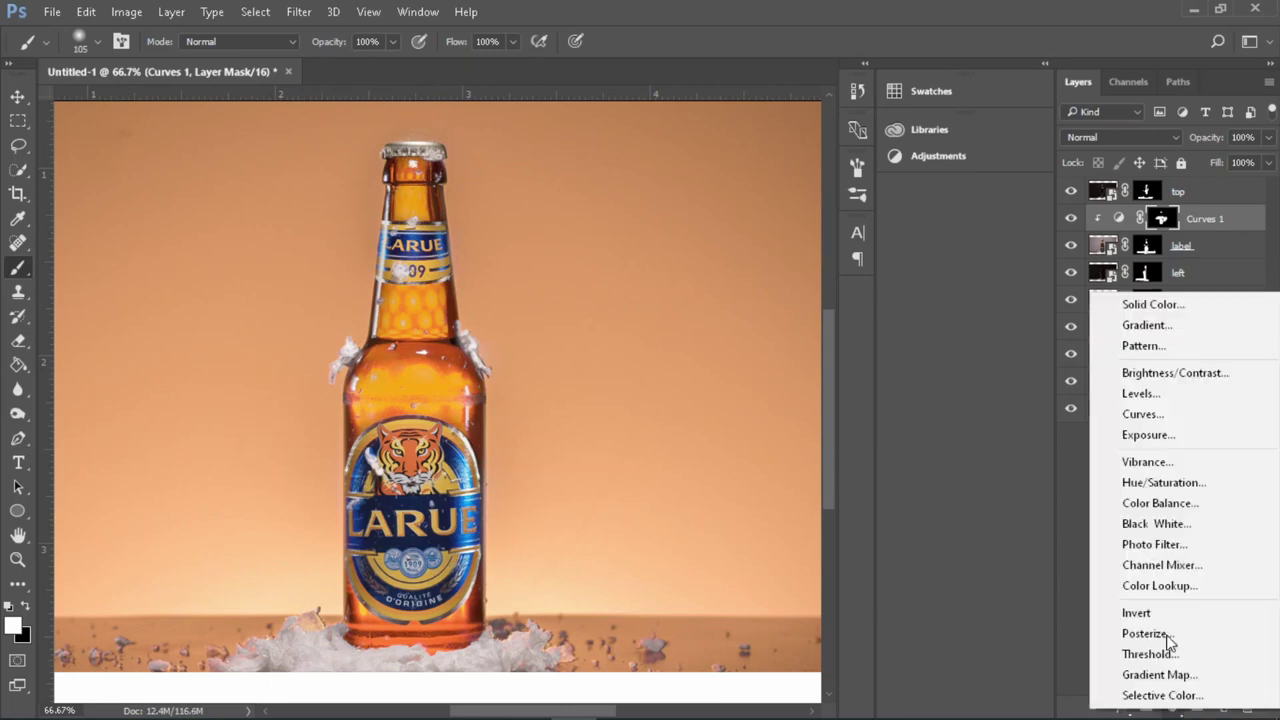
{"action": "left_click", "coordinate": [1175, 484]}
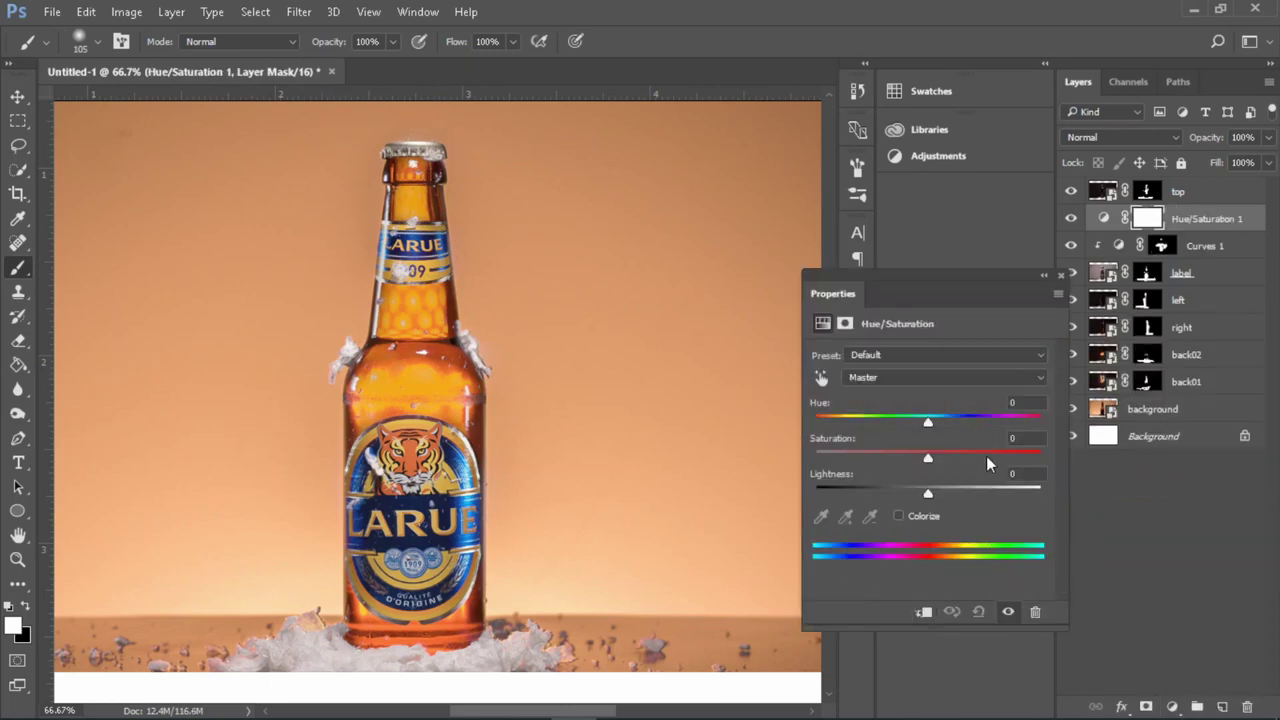
{"action": "left_click_drag", "start_coordinate": [927, 455], "coordinate": [940, 453]}
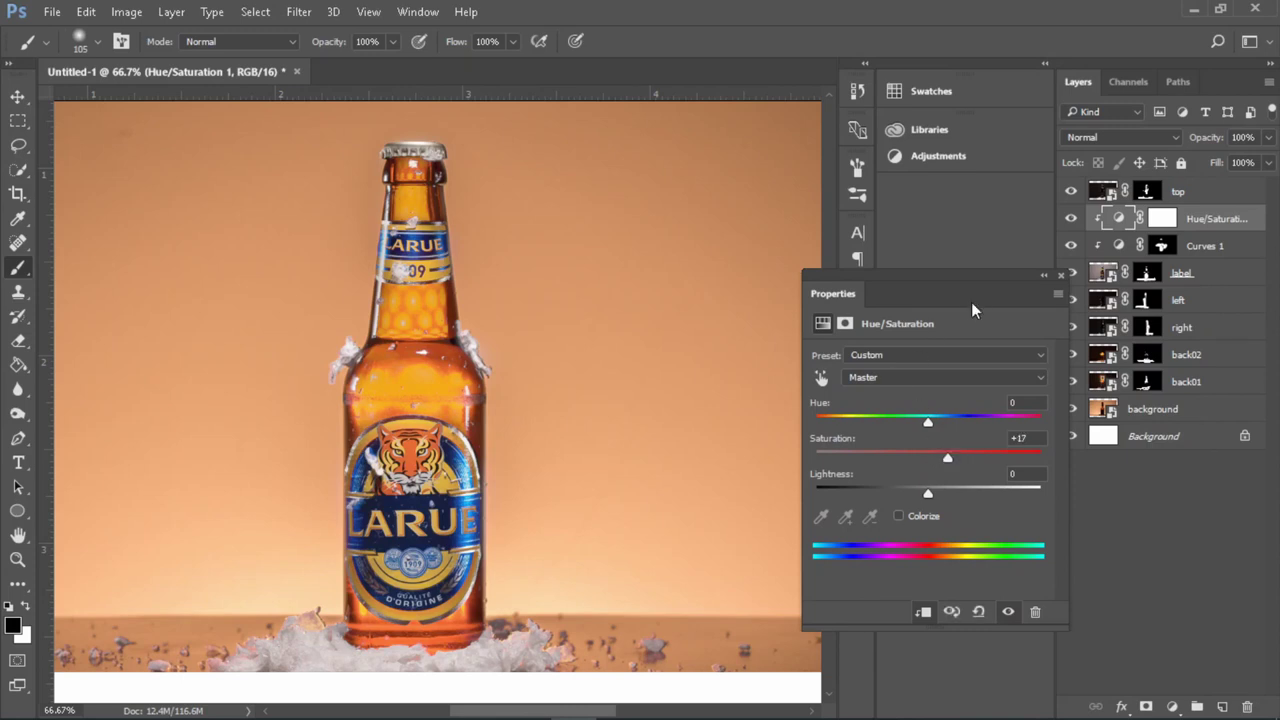
{"action": "left_click", "coordinate": [1062, 277]}
Step: Add an Exposure adjustment clipped to the back01 layer and set its exposure to +0.22
{"action": "left_click", "coordinate": [1143, 388]}
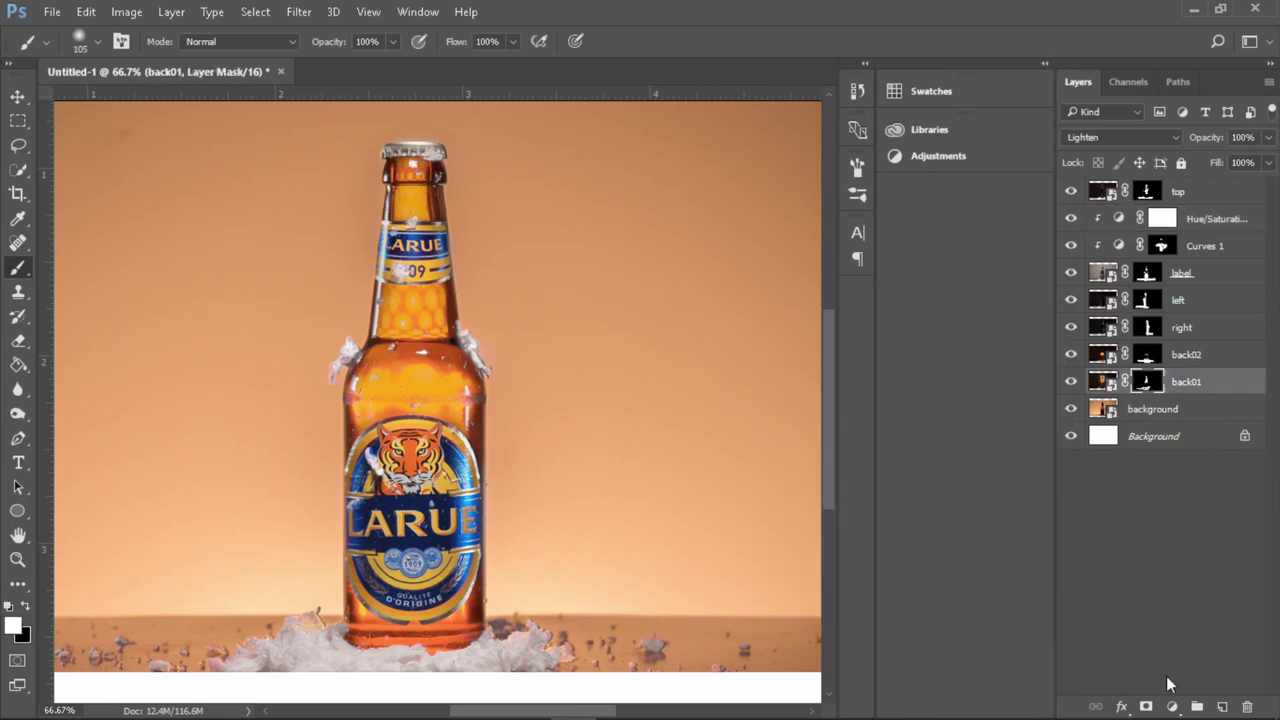
{"action": "left_click", "coordinate": [1172, 706]}
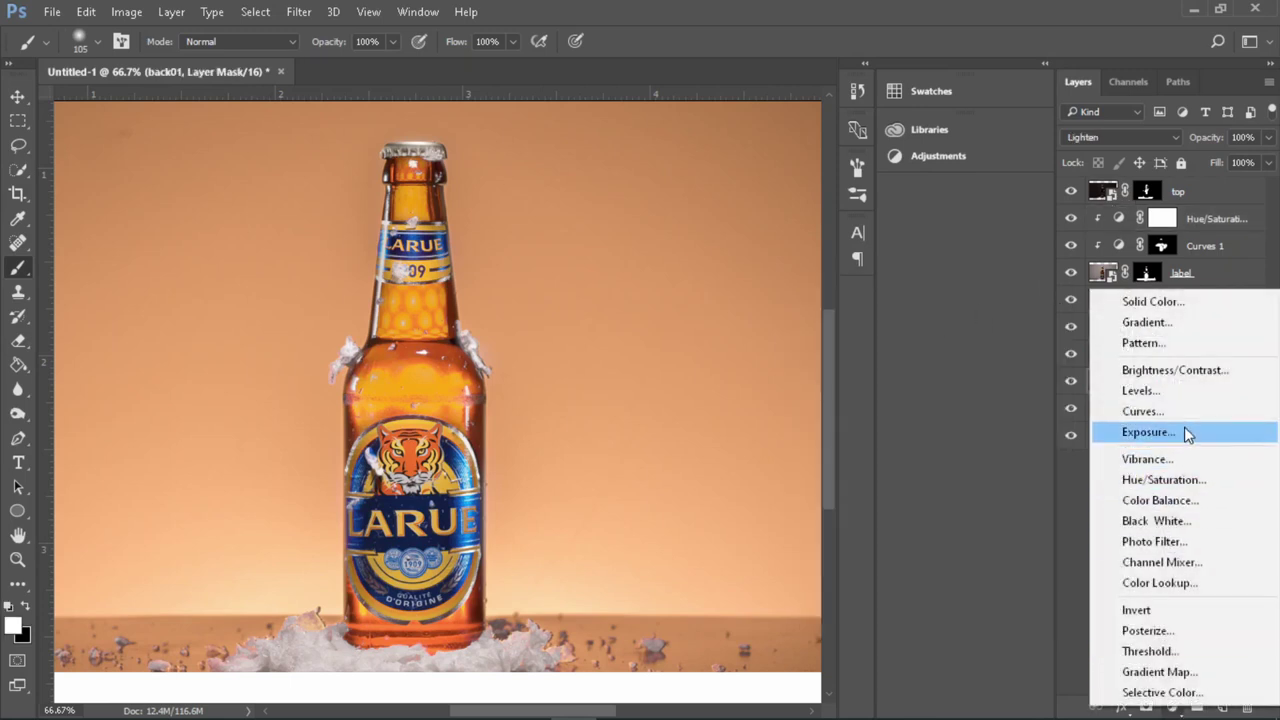
{"action": "left_click", "coordinate": [1150, 432]}
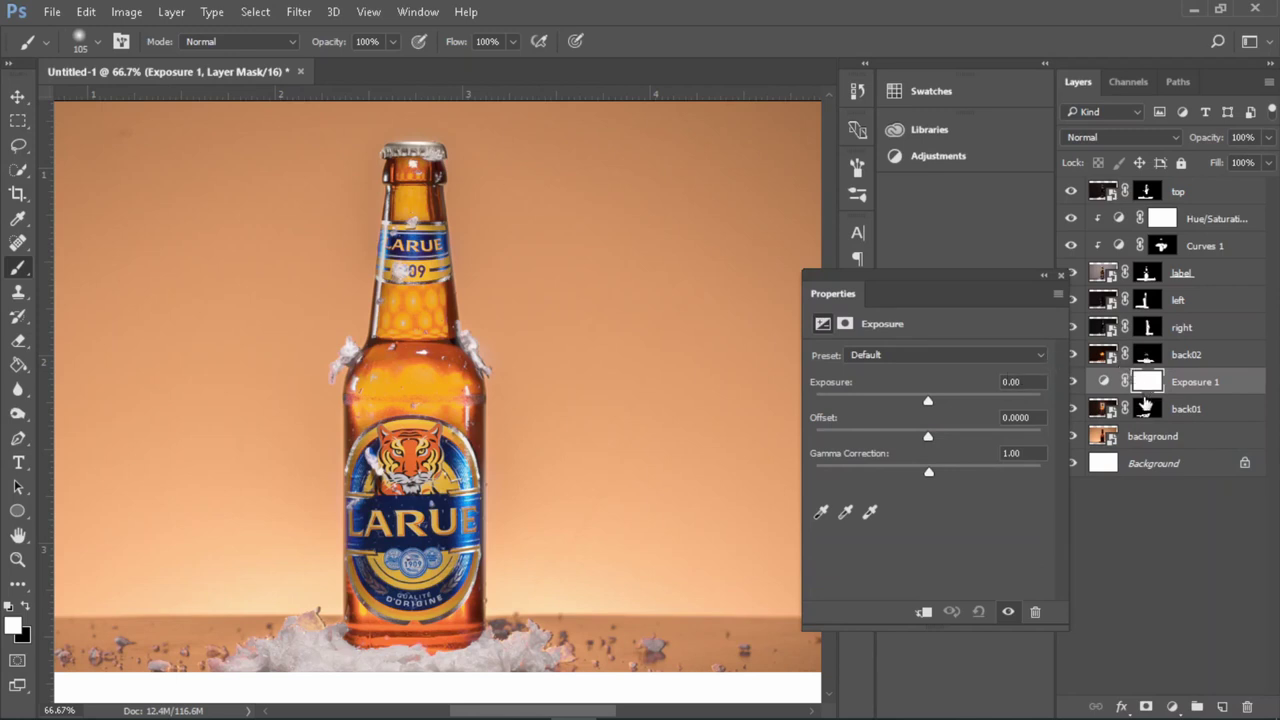
{"action": "left_click", "coordinate": [1143, 393], "text": "alt"}
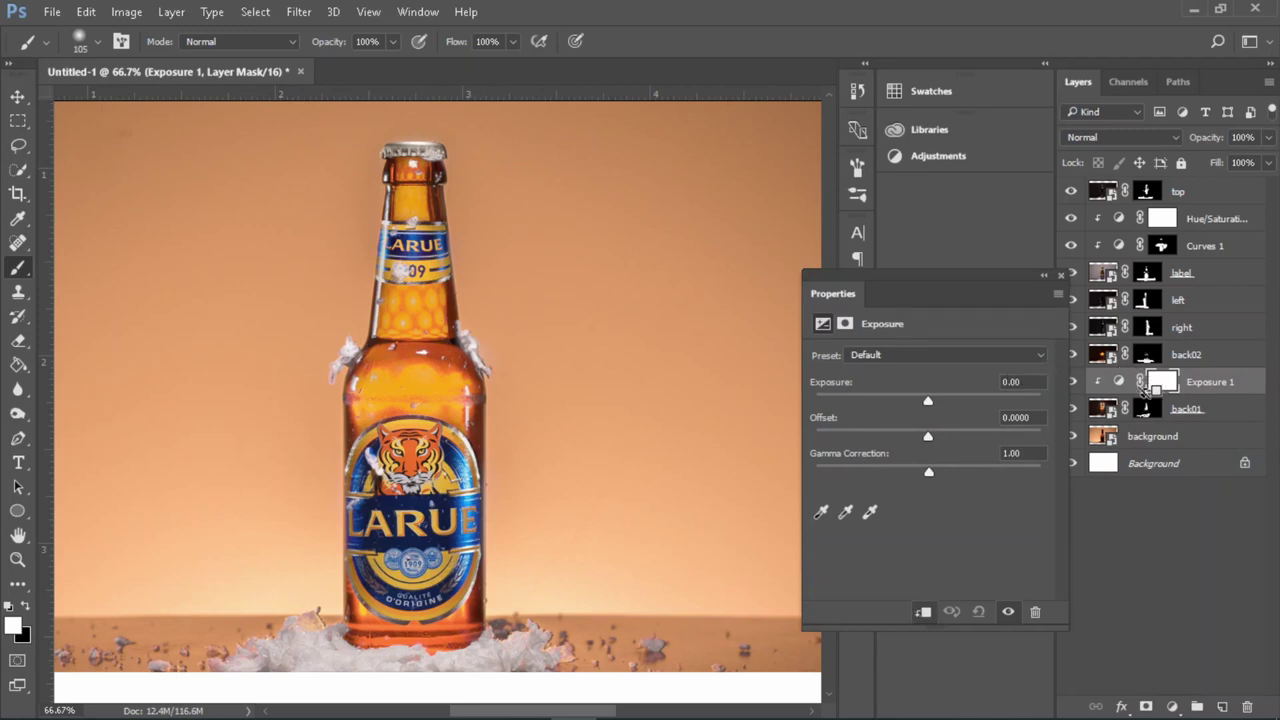
{"action": "left_click_drag", "start_coordinate": [928, 400], "coordinate": [932, 398]}
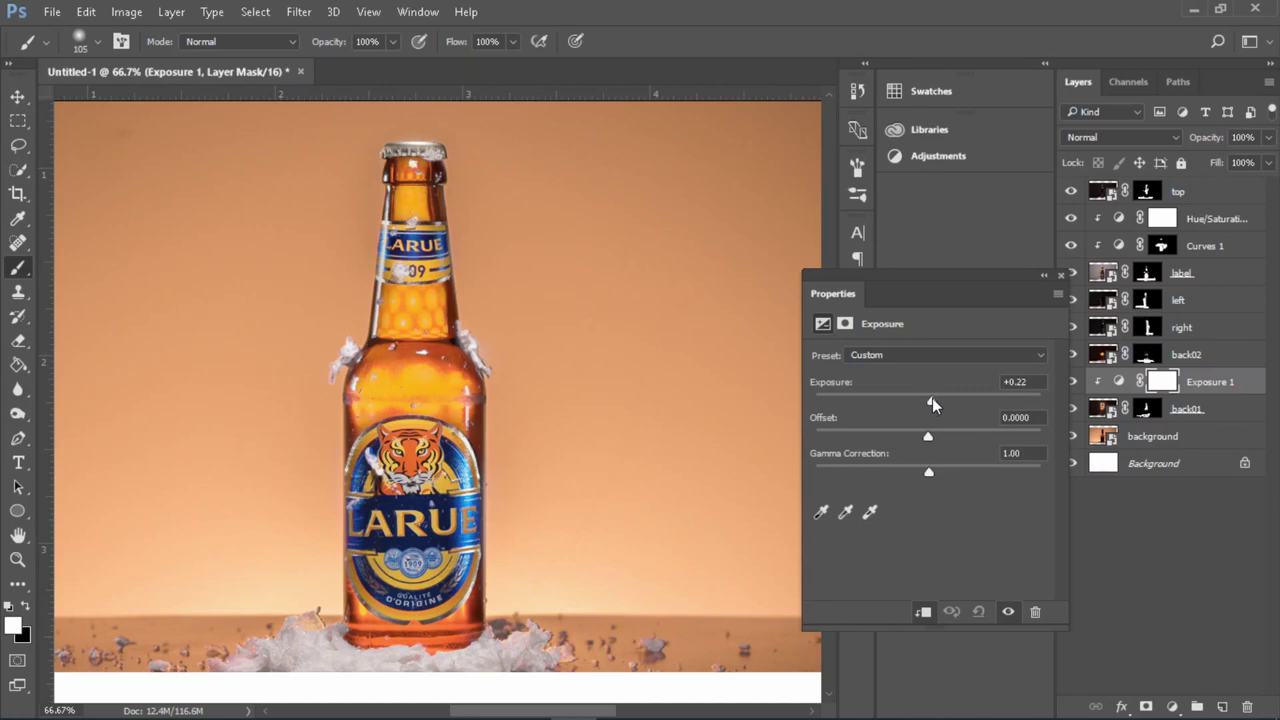
{"action": "left_click", "coordinate": [1061, 275]}
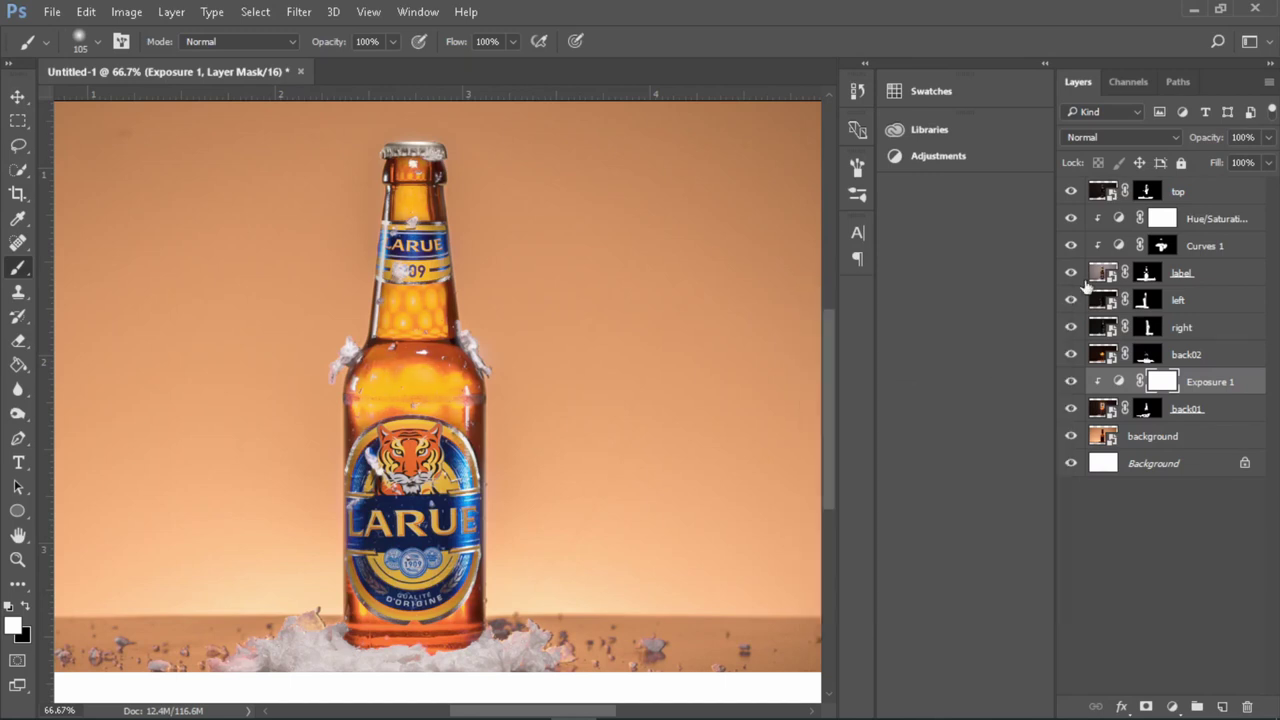
Step: Add an Exposure adjustment clipped to the back02 layer and raise its exposure to about +0.39
{"action": "left_click", "coordinate": [1150, 358]}
{"action": "left_click", "coordinate": [1173, 706]}
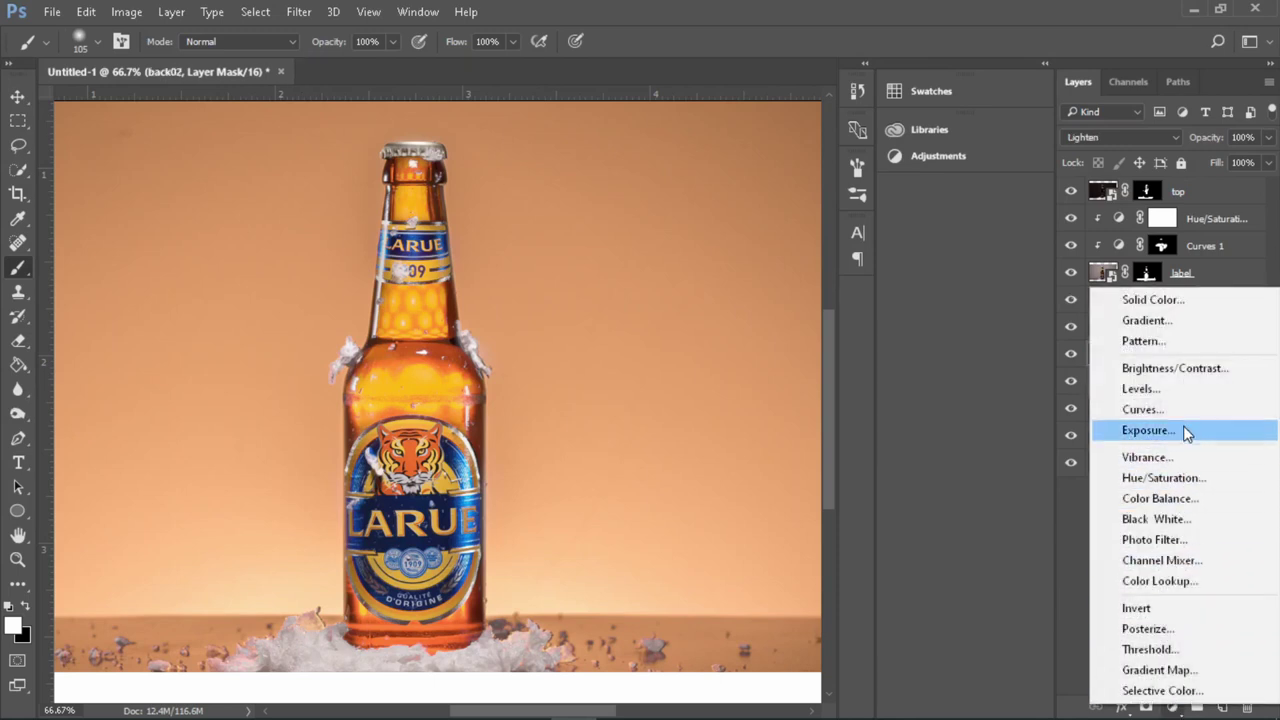
{"action": "left_click", "coordinate": [1148, 430]}
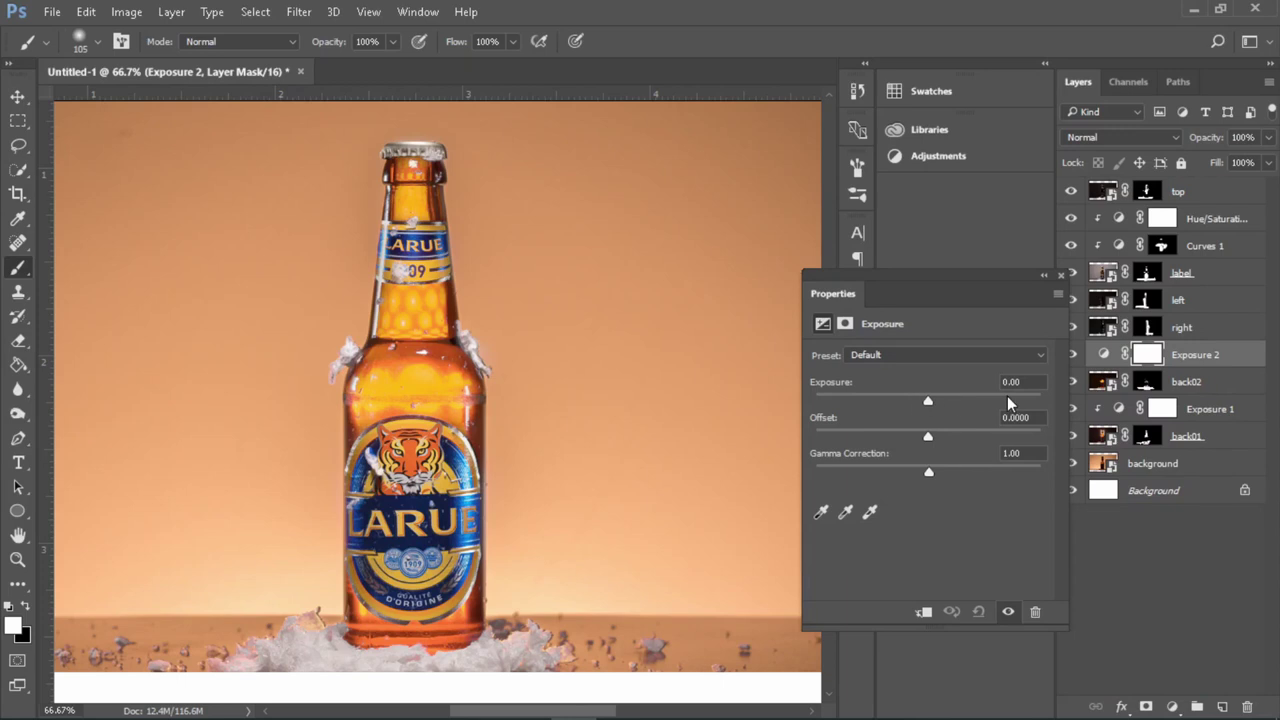
{"action": "key", "text": "ctrl+alt+g"}
{"action": "left_click_drag", "start_coordinate": [927, 401], "coordinate": [939, 405]}
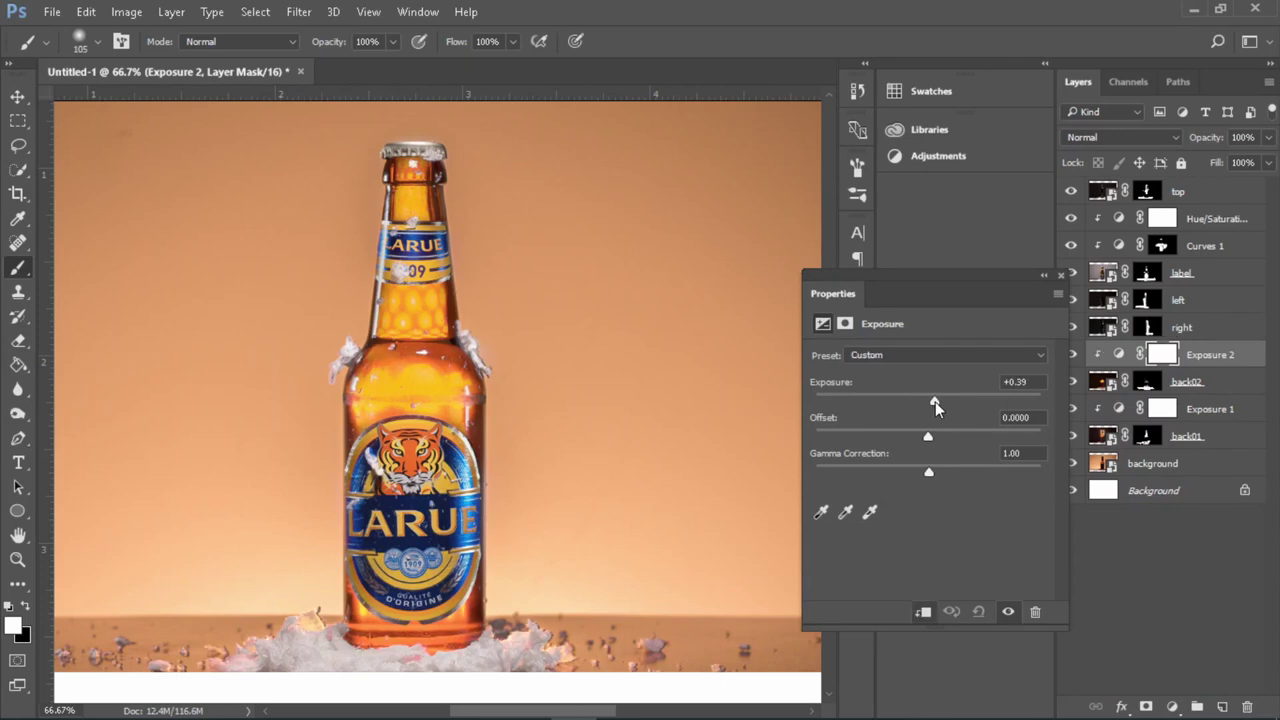
{"action": "left_click_drag", "start_coordinate": [937, 402], "coordinate": [939, 404]}
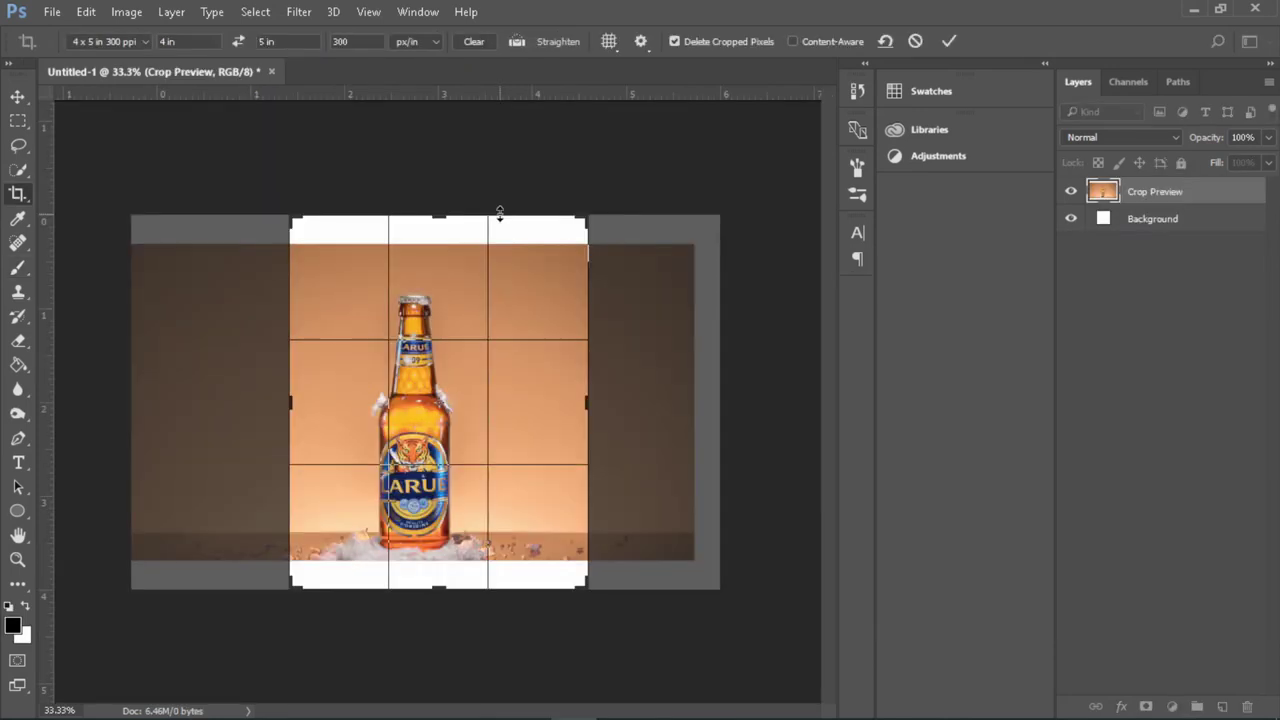
Step: Crop the composite tightly around the bottle and snow using the 4 x 5 in, 300 ppi ratio, excluding the white borders
{"action": "left_click_drag", "start_coordinate": [580, 399], "coordinate": [559, 400]}
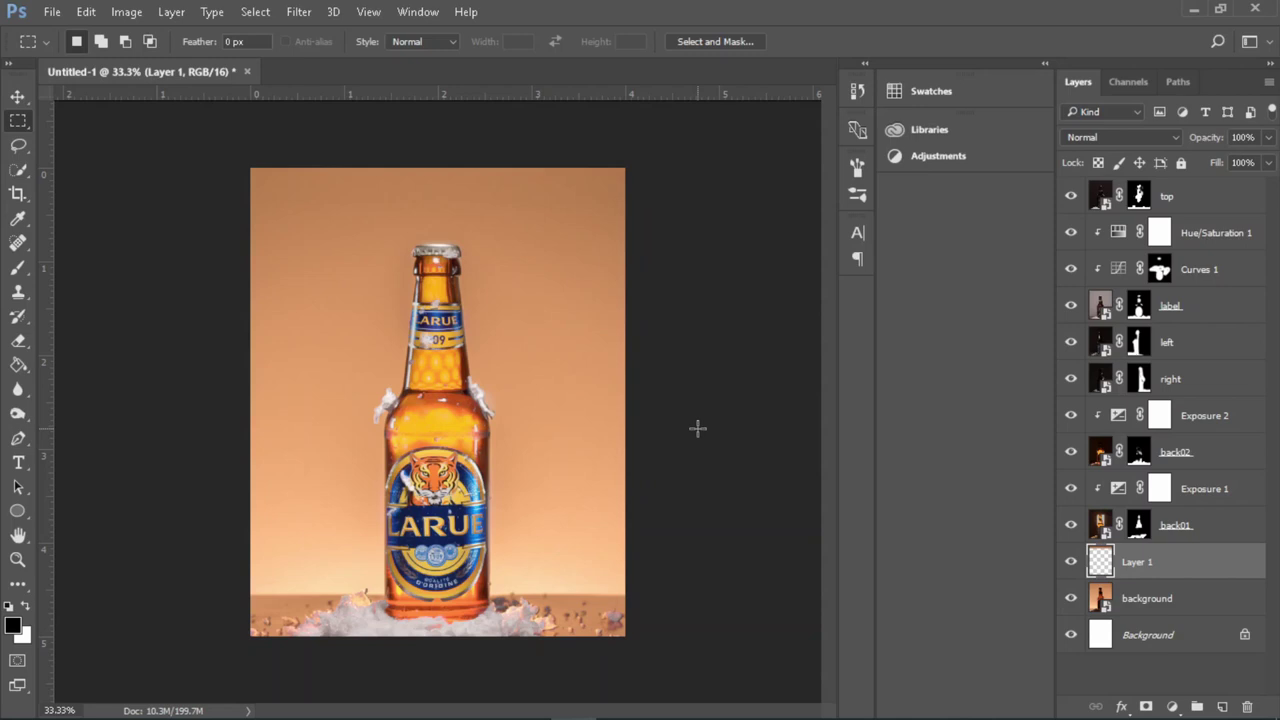
Step: Add a Color Lookup adjustment above the top layer with the SPLIT.cube 3DLUT file and 25% layer opacity
{"action": "key", "text": "alt+shift+bracketright"}
{"action": "left_click", "coordinate": [920, 157]}
{"action": "left_click", "coordinate": [835, 191]}
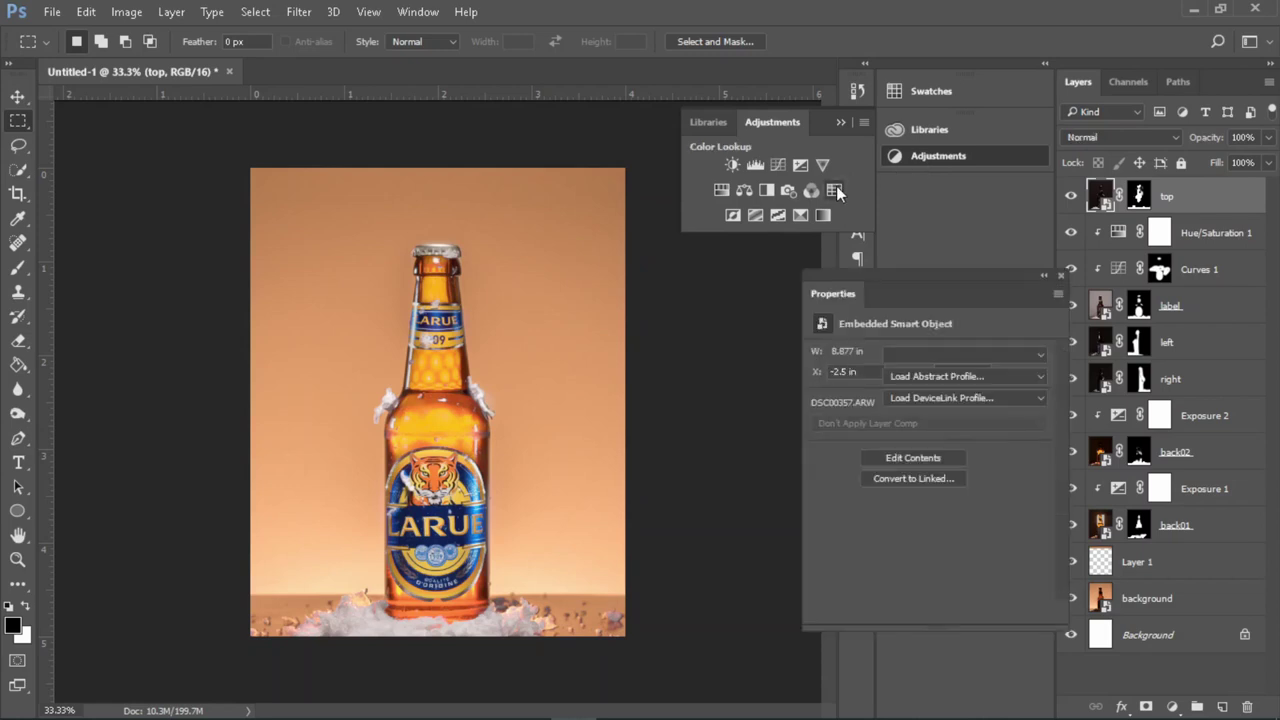
{"action": "left_click", "coordinate": [1040, 359]}
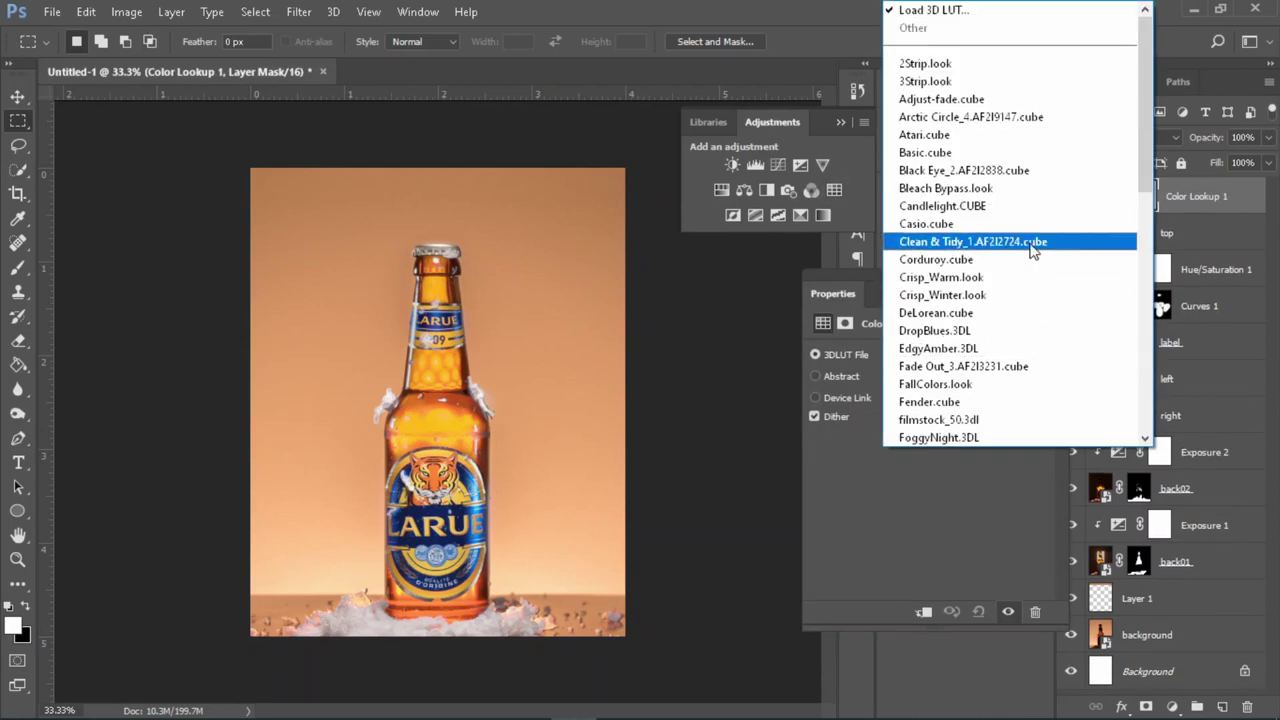
{"action": "scroll", "coordinate": [988, 372], "scroll_direction": "down", "scroll_amount": 3}
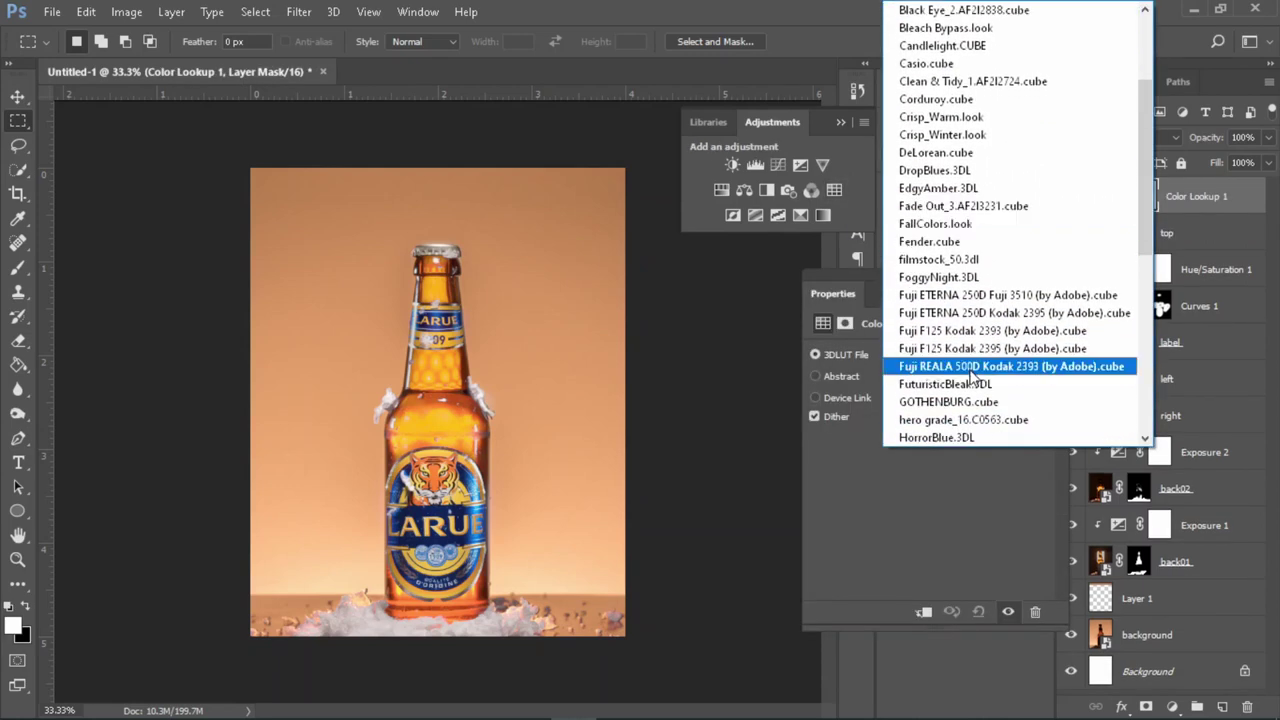
{"action": "scroll", "coordinate": [975, 376], "scroll_direction": "down", "scroll_amount": 5}
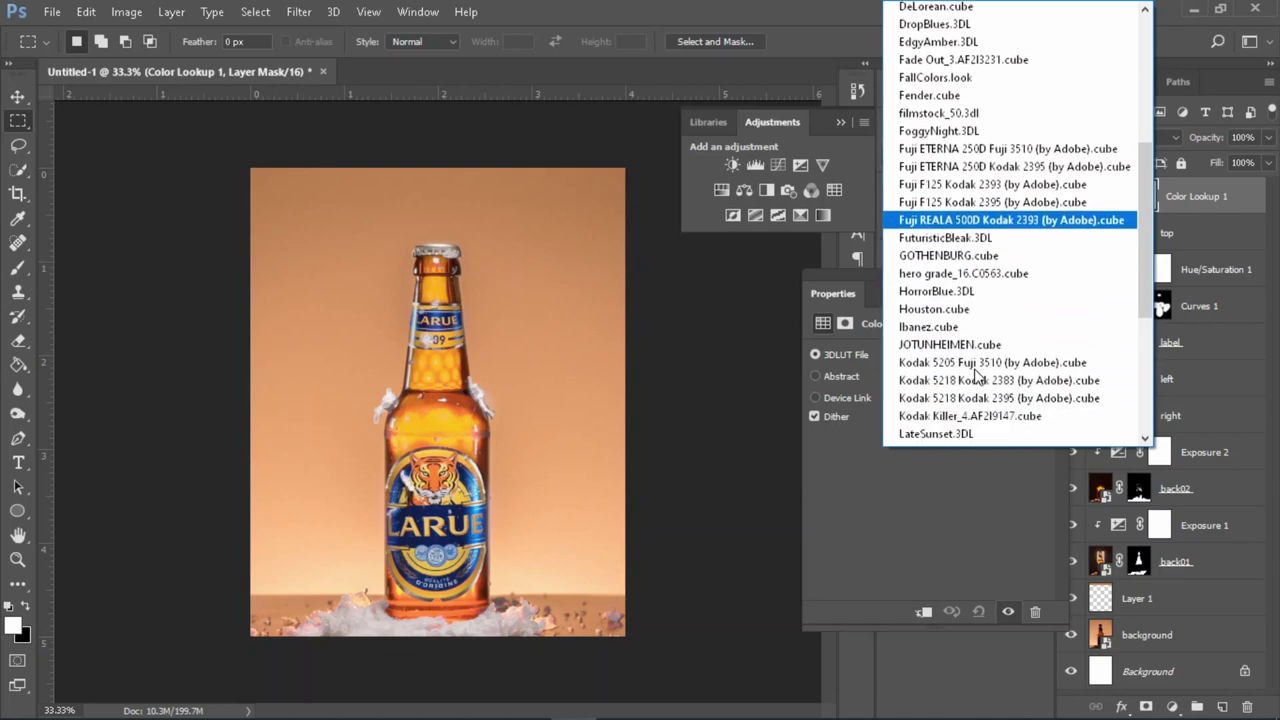
{"action": "left_click", "coordinate": [975, 370]}
{"action": "left_click_drag", "start_coordinate": [1267, 168], "coordinate": [1230, 166]}
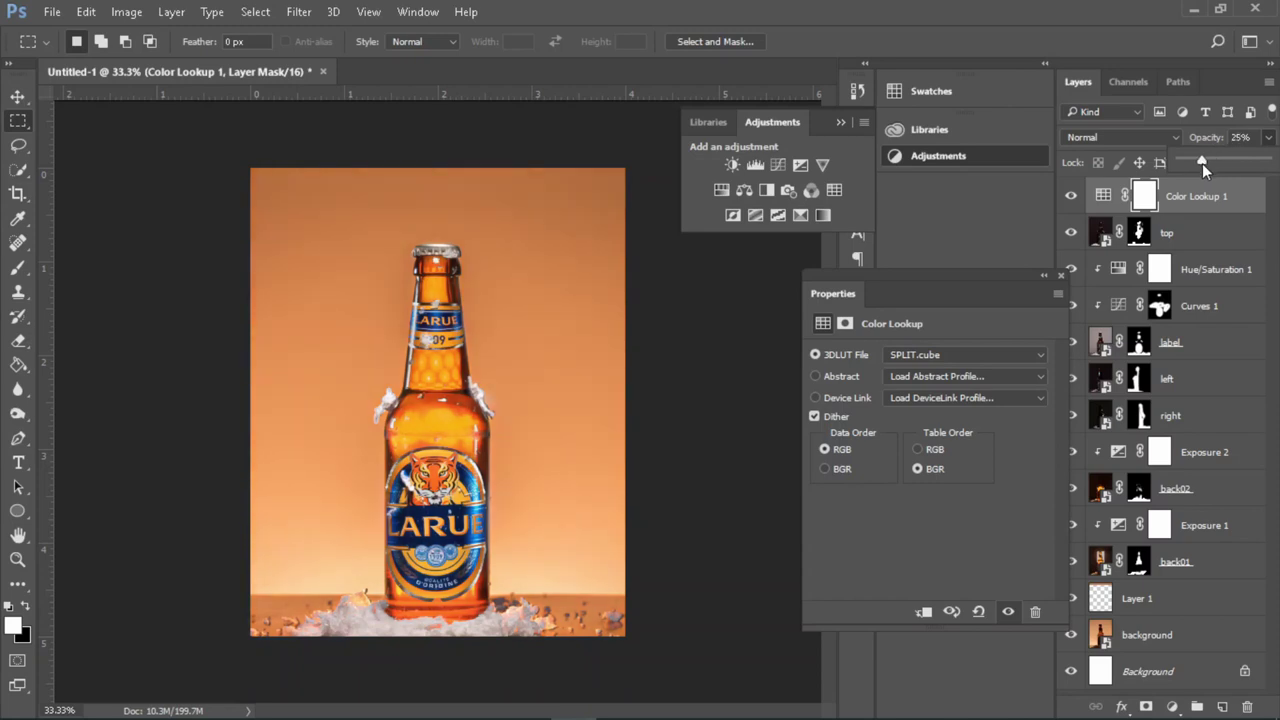
Step: Change the Color Lookup's 3DLUT file to Fuji F125 Kodak 2393 (by Adobe).cube and set the layer's opacity to 41%
{"action": "left_click", "coordinate": [1035, 353]}
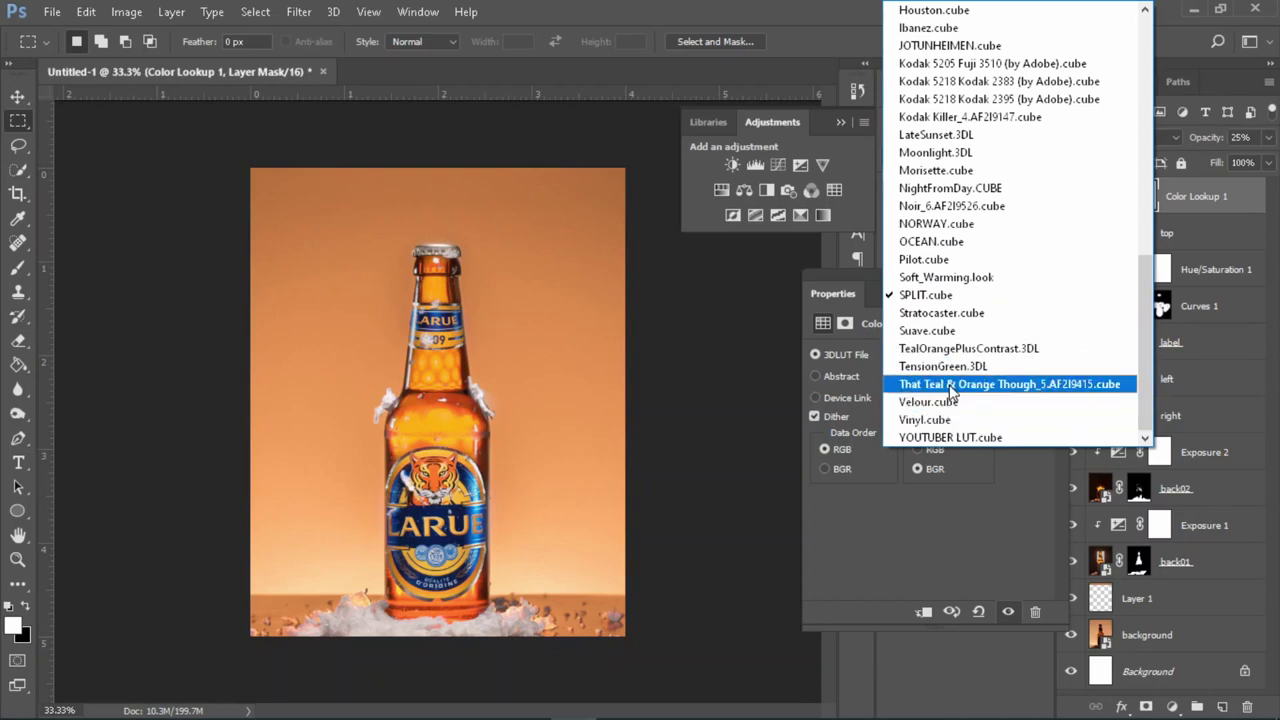
{"action": "left_click", "coordinate": [980, 222]}
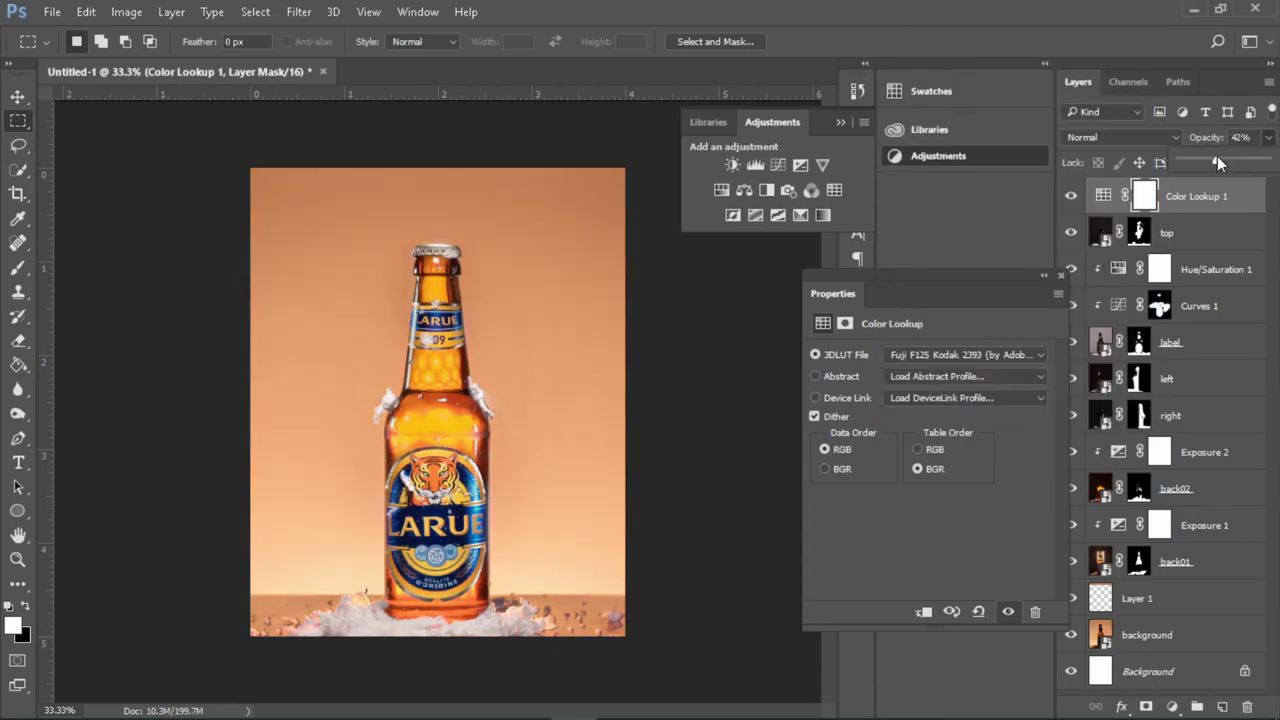
{"action": "left_click_drag", "start_coordinate": [1217, 156], "coordinate": [1216, 156]}
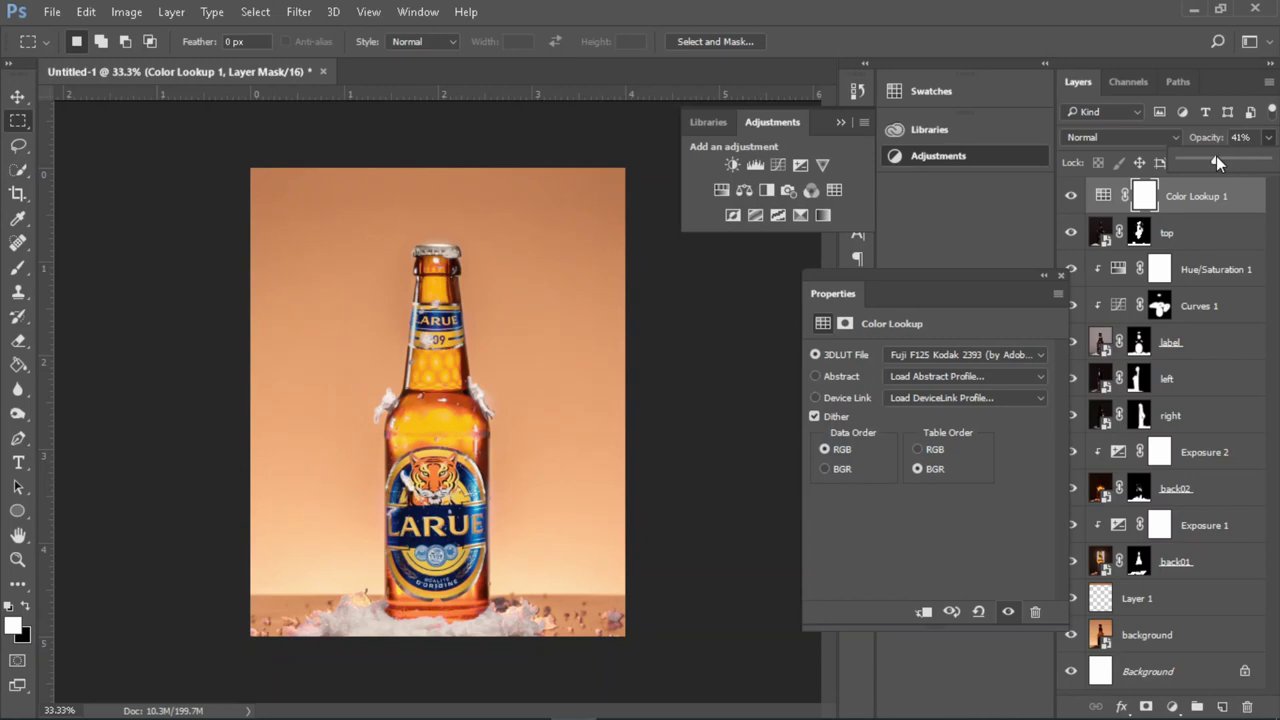
{"action": "left_click", "coordinate": [840, 122]}
{"action": "left_click", "coordinate": [1061, 276]}
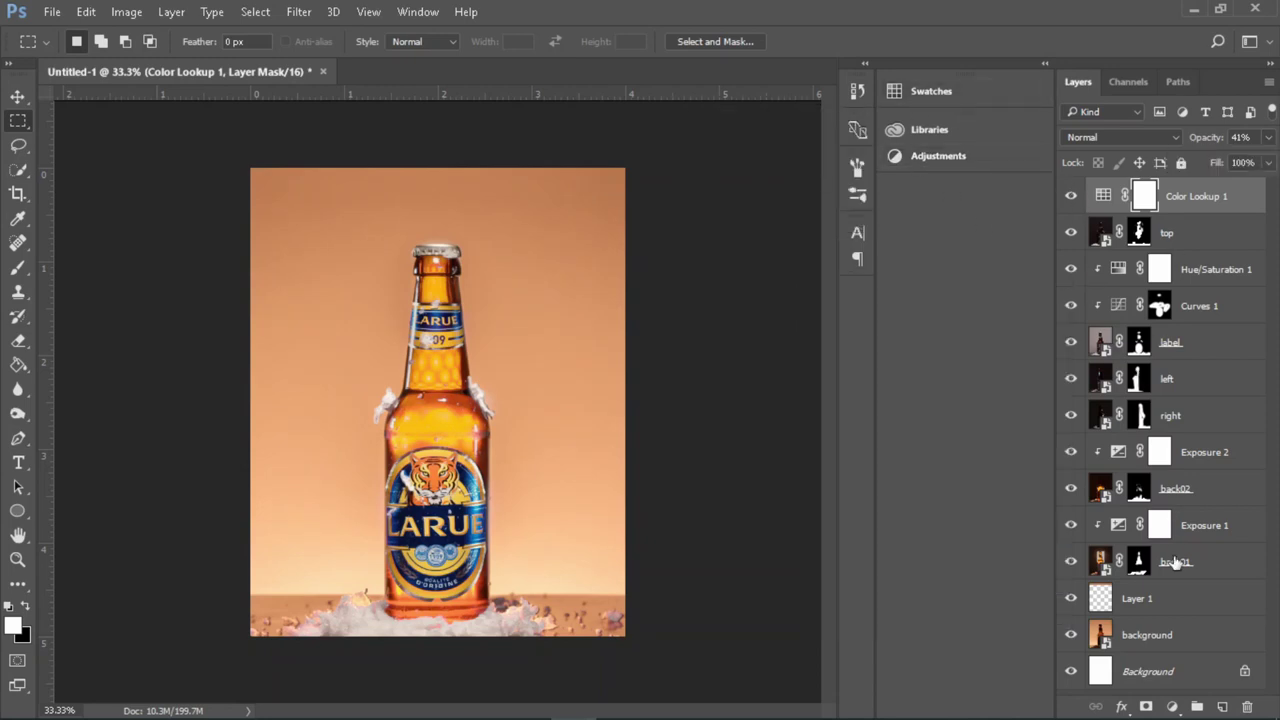
Step: Merge the background photo layer and Layer 1 into a single layer
{"action": "left_click", "coordinate": [1108, 640]}
{"action": "key", "text": "Delete"}
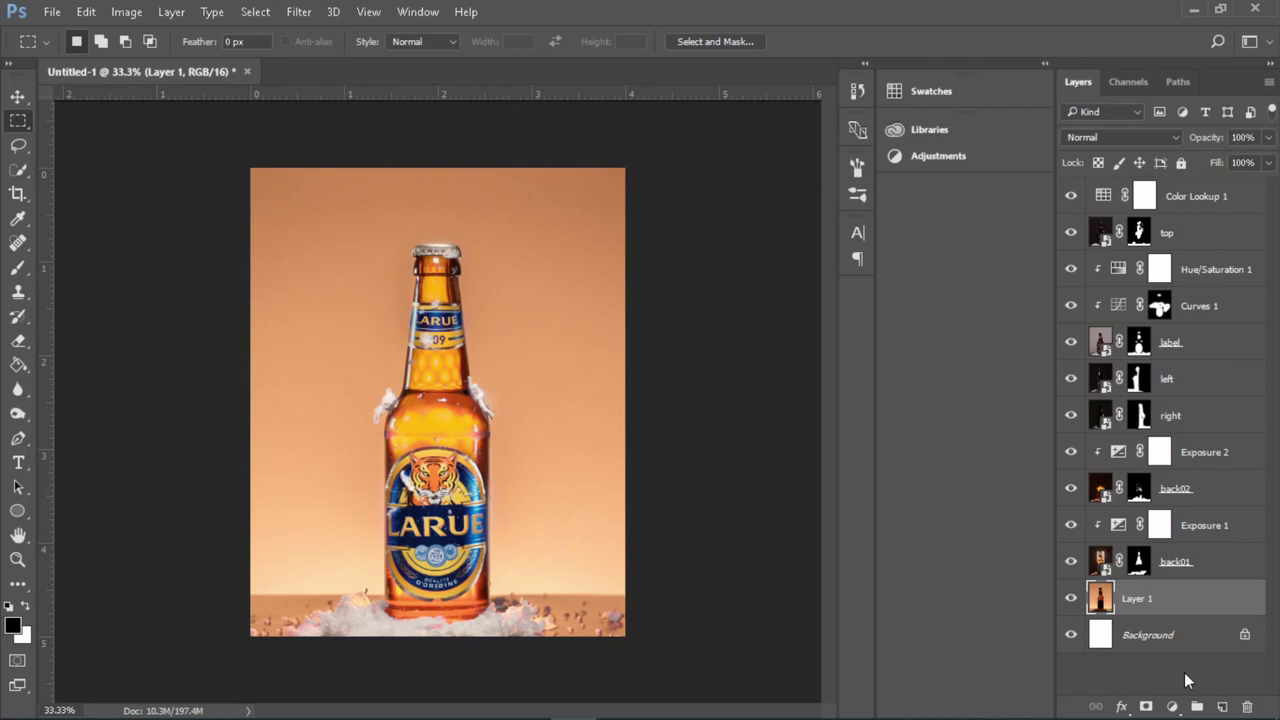
Step: Add a Curves adjustment above Layer 1, moving the RGB curve's black point inward and placing a midtone point to deepen the backdrop
{"action": "left_click", "coordinate": [1172, 706]}
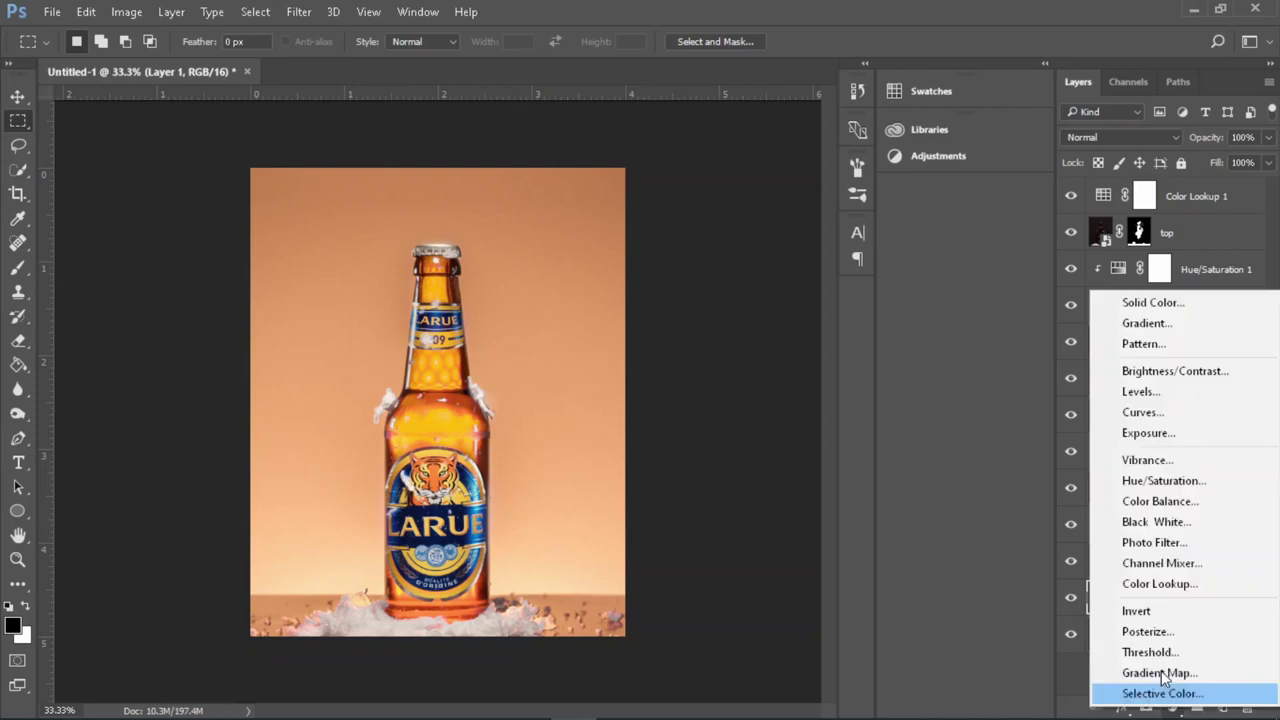
{"action": "left_click", "coordinate": [1173, 412]}
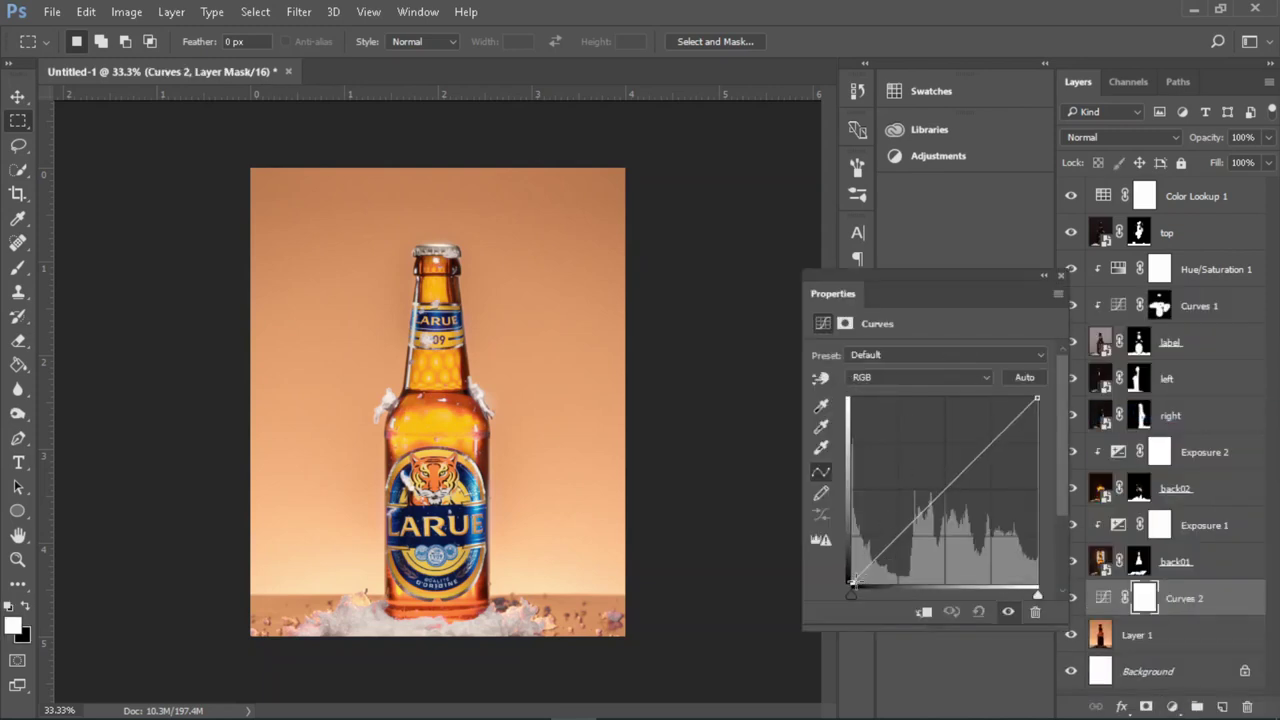
{"action": "left_click_drag", "start_coordinate": [850, 580], "coordinate": [885, 582]}
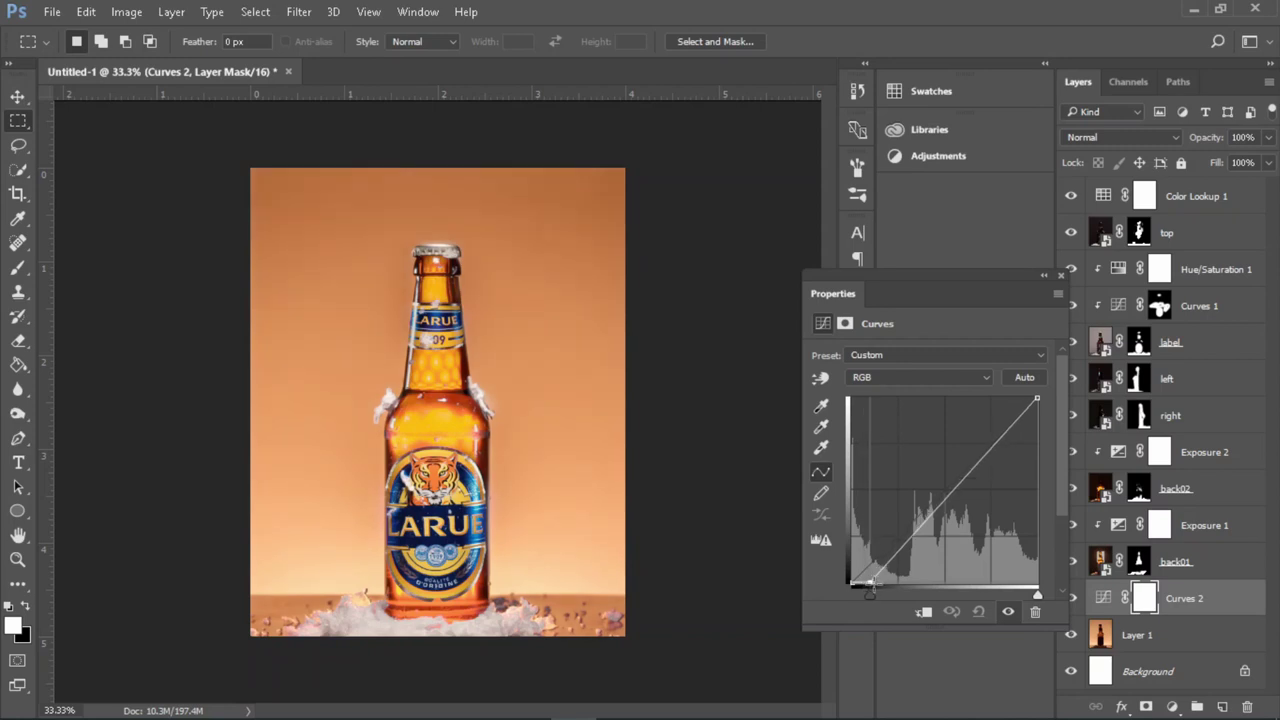
{"action": "left_click", "coordinate": [957, 495]}
{"action": "left_click_drag", "start_coordinate": [957, 495], "coordinate": [959, 496]}
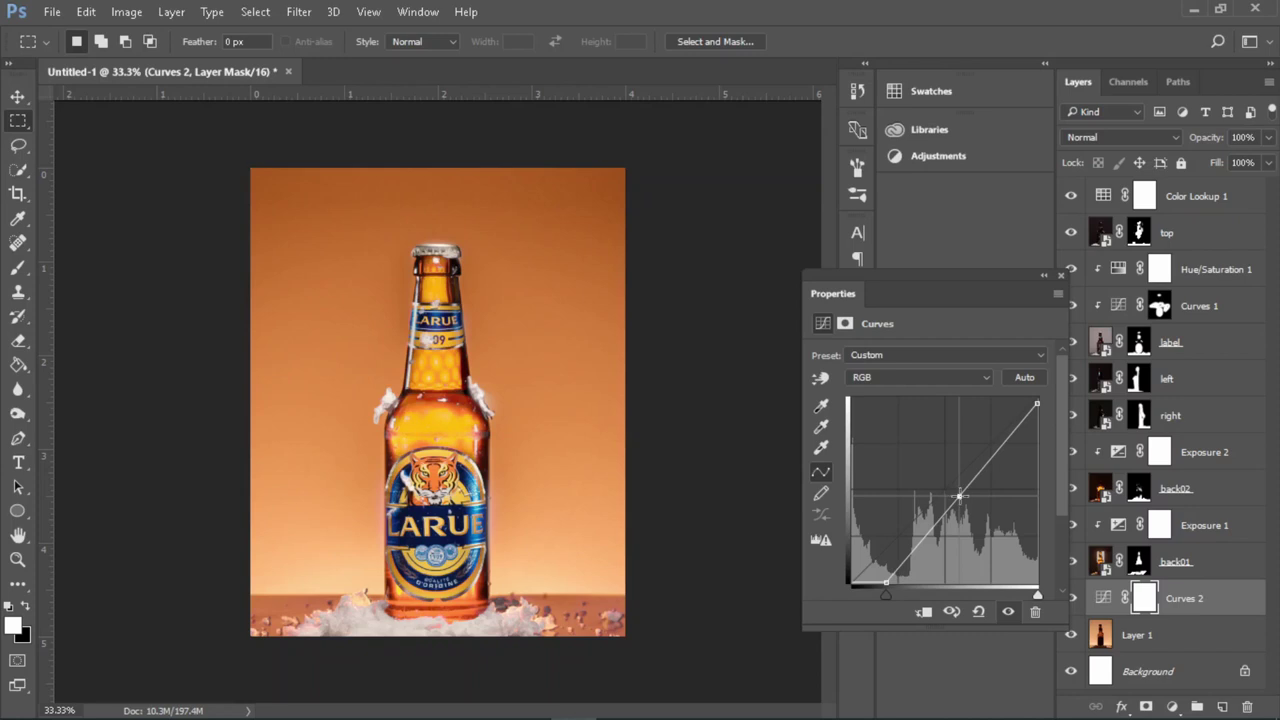
Step: Add a Hue/Saturation adjustment above Curves 2, clip it to Layer 1, and set its Hue to +12
{"action": "left_click", "coordinate": [1172, 706]}
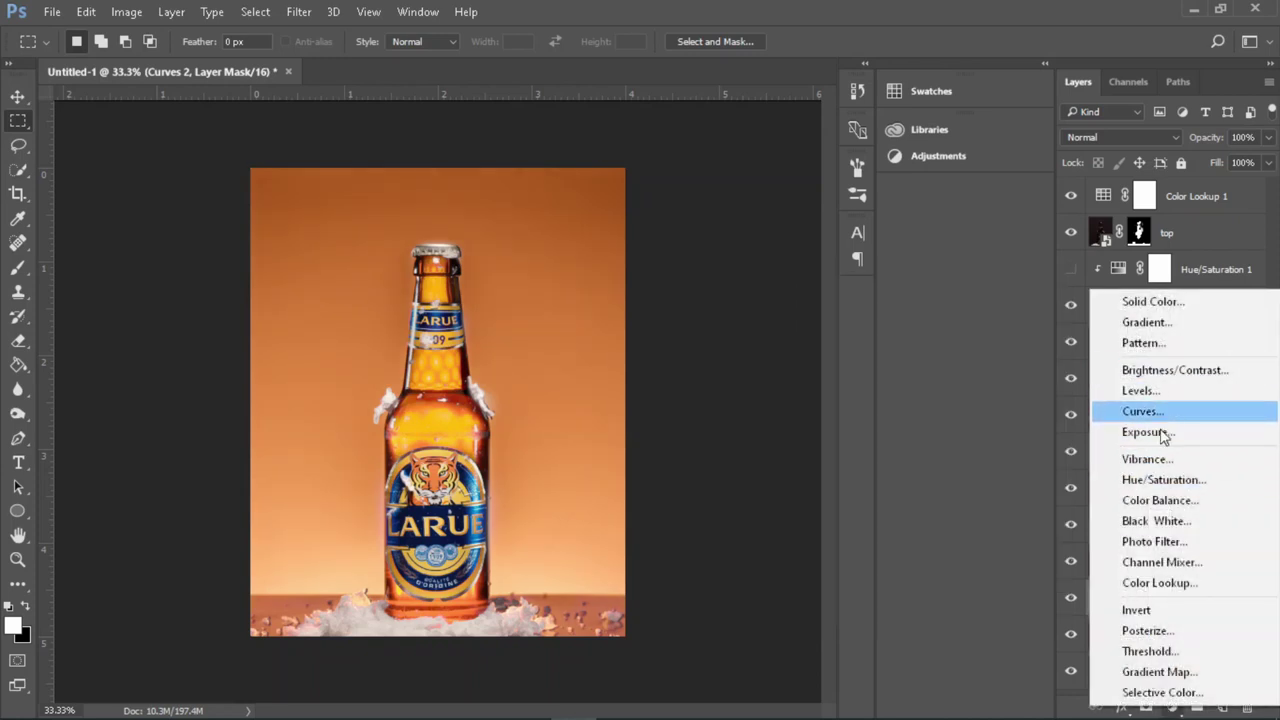
{"action": "left_click", "coordinate": [1190, 479]}
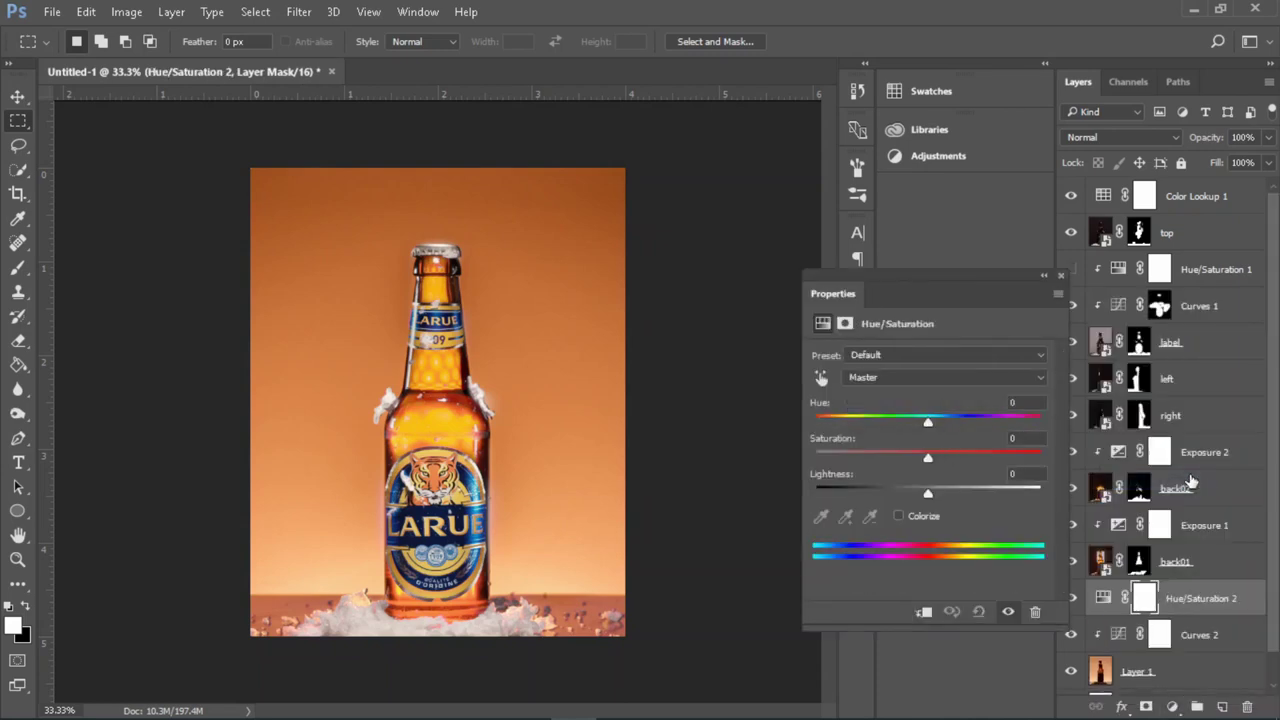
{"action": "left_click", "coordinate": [923, 611]}
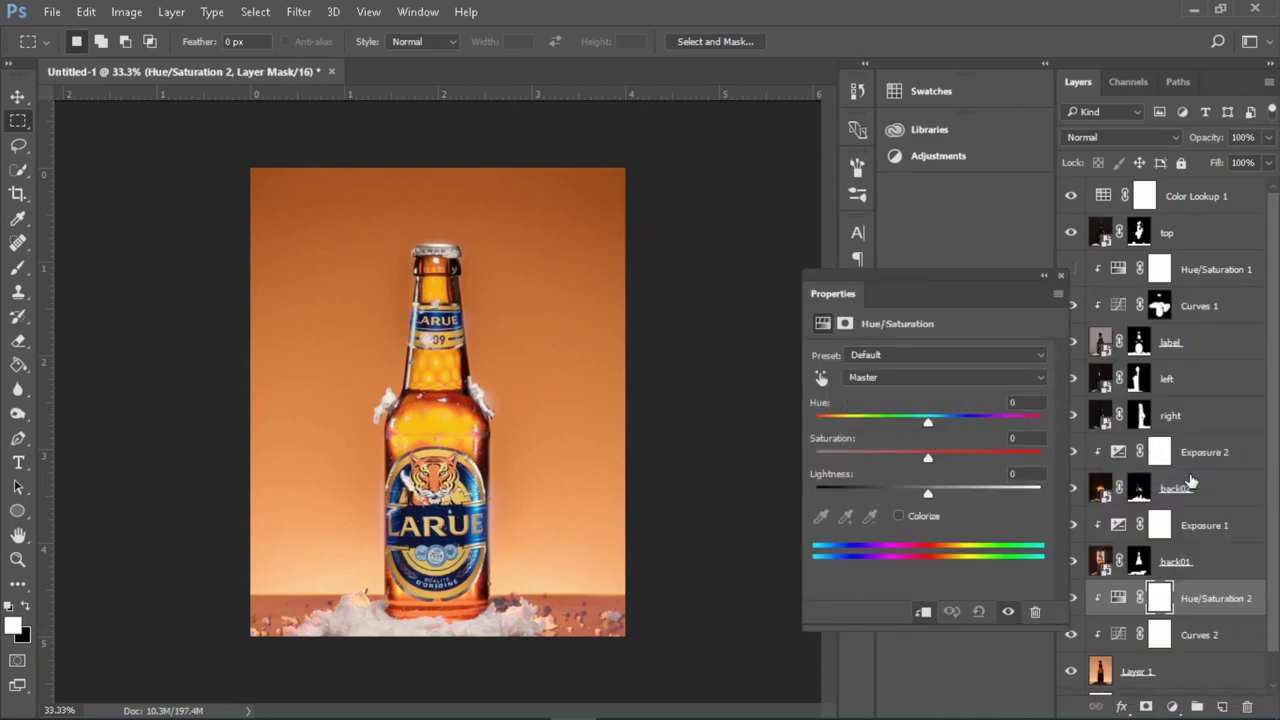
{"action": "mouse_move", "coordinate": [929, 424]}
{"action": "left_mouse_down"}
{"action": "mouse_move", "coordinate": [904, 423]}
{"action": "mouse_move", "coordinate": [942, 424]}
{"action": "left_mouse_up"}
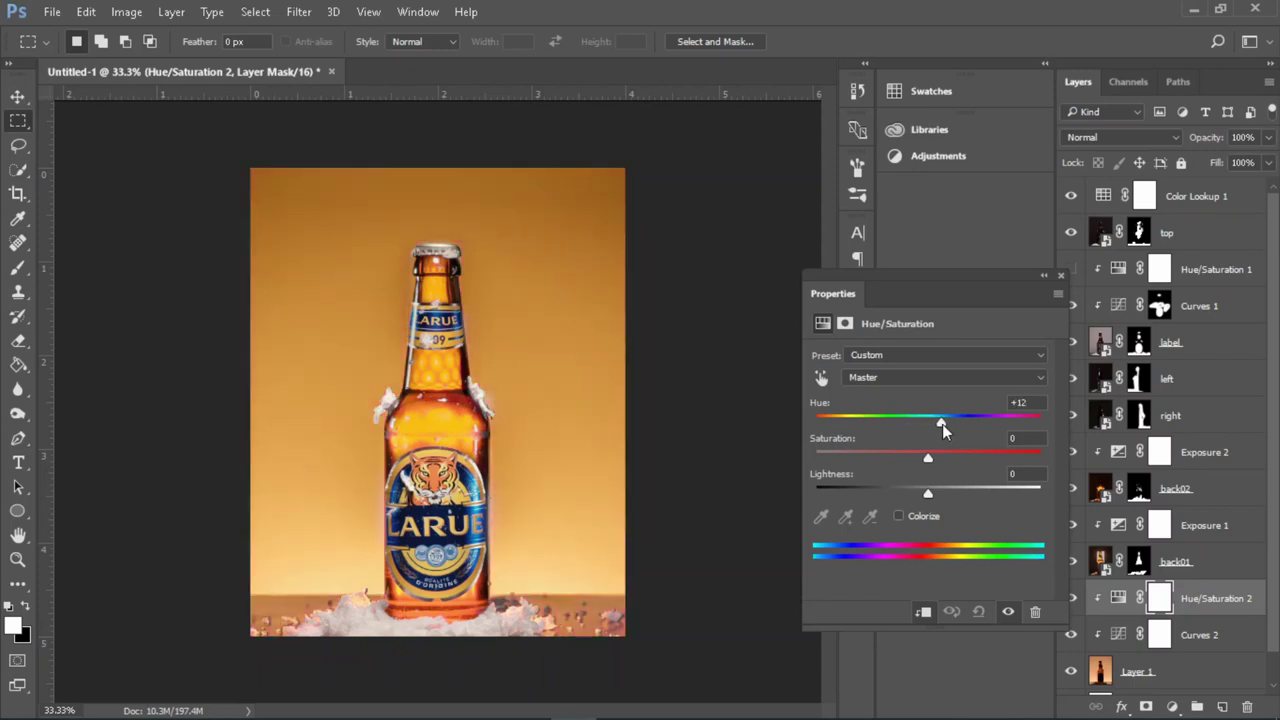